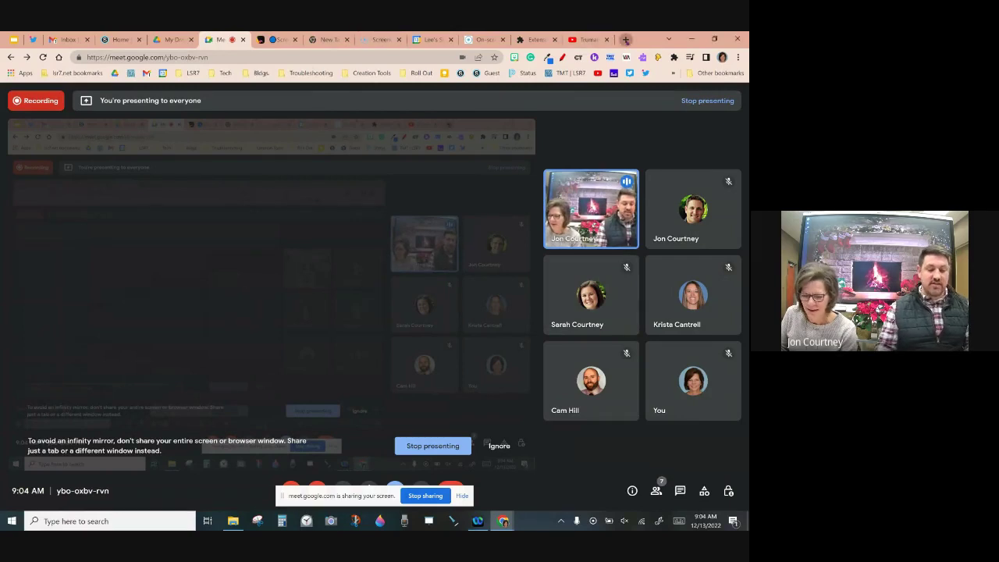
# Step: Open a new blank browser tab and close the Twitter tab
pyautogui.click(625, 39)
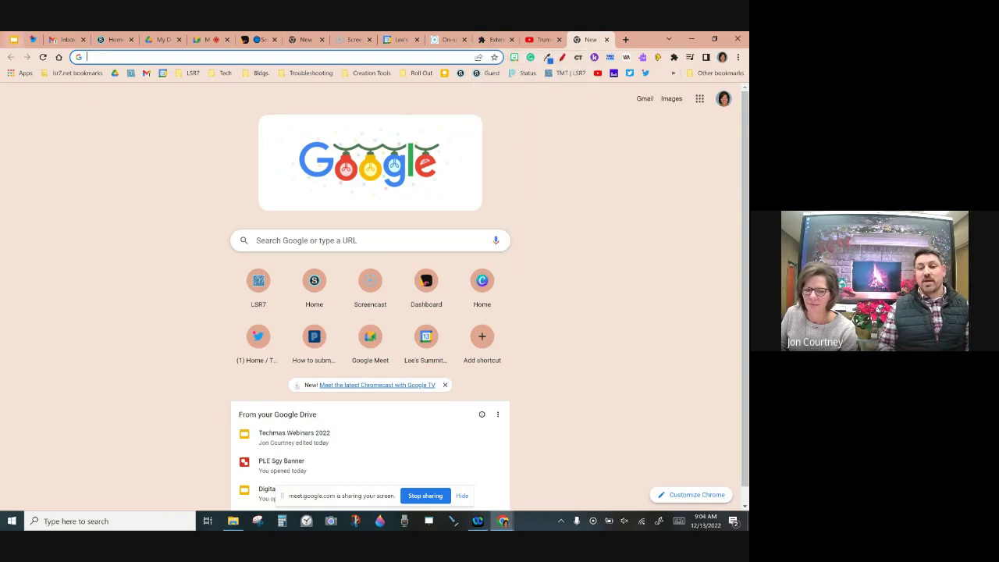
pyautogui.moveTo(32, 39); pyautogui.dragTo(29, 48)
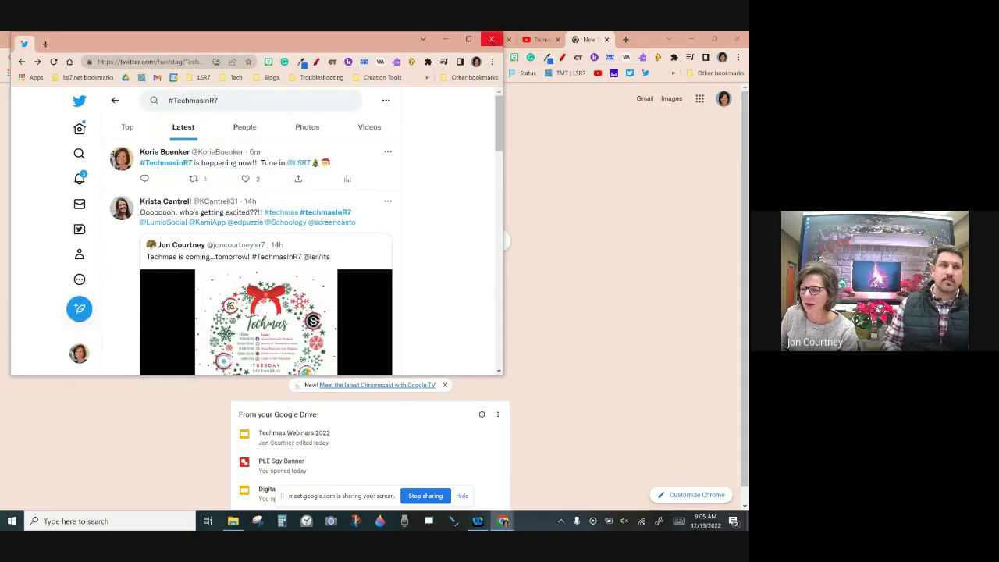
pyautogui.click(491, 39)
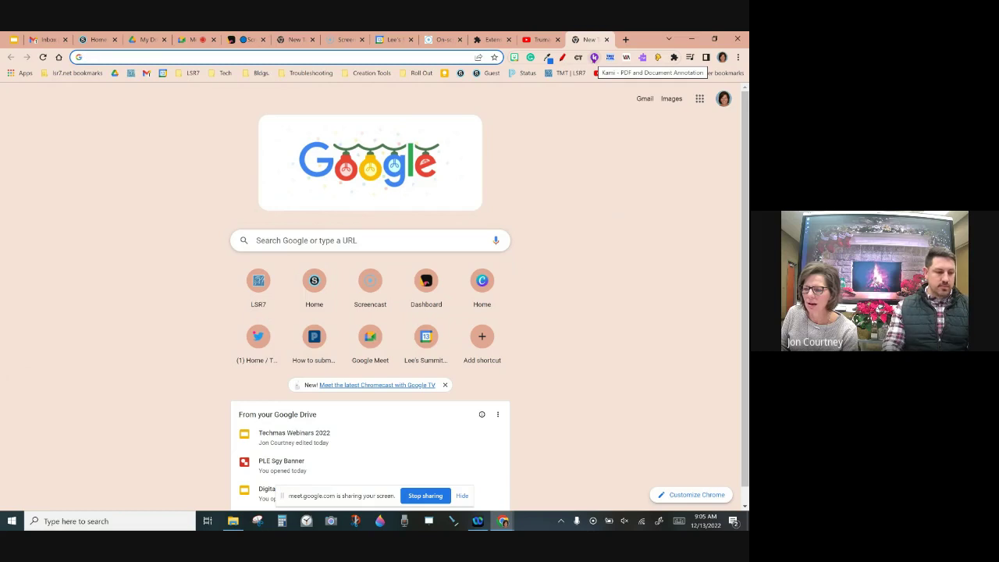
# Step: Launch the Kami extension, open the Harry S Truman library PDF from the computer's Downloads folder, and hide the screen-sharing notice
pyautogui.click(594, 58)
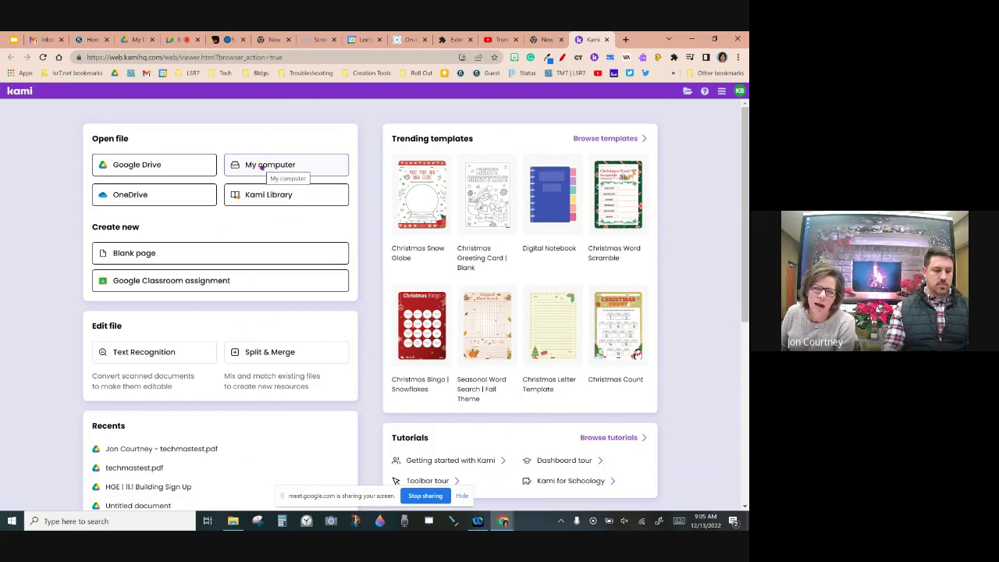
pyautogui.click(262, 166)
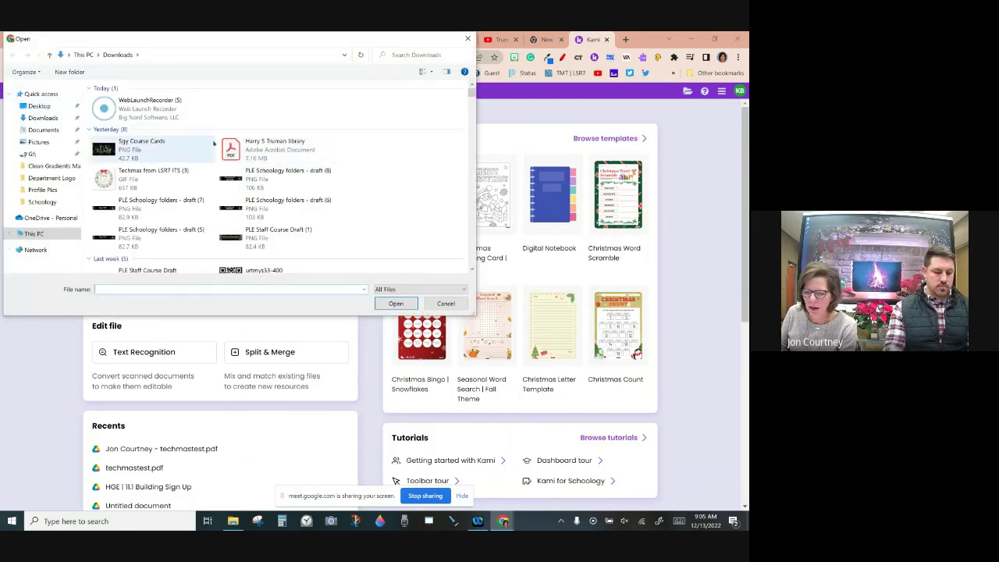
pyautogui.click(258, 145)
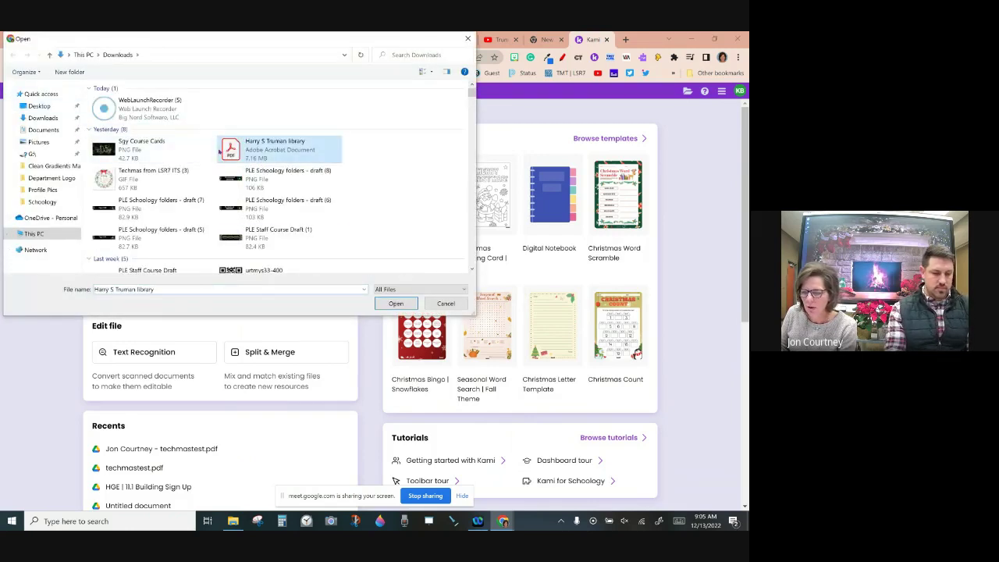
pyautogui.click(383, 304)
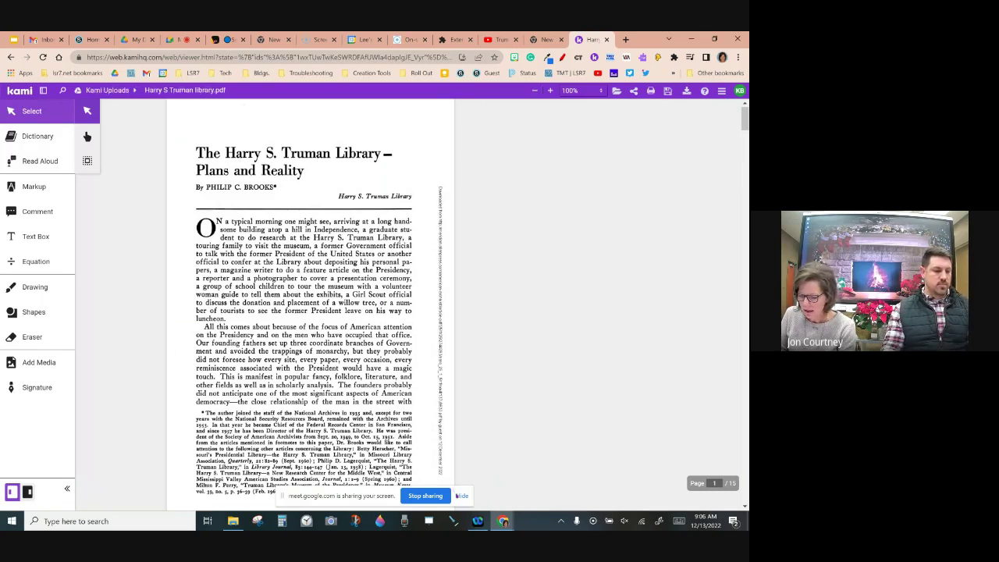
pyautogui.click(462, 495)
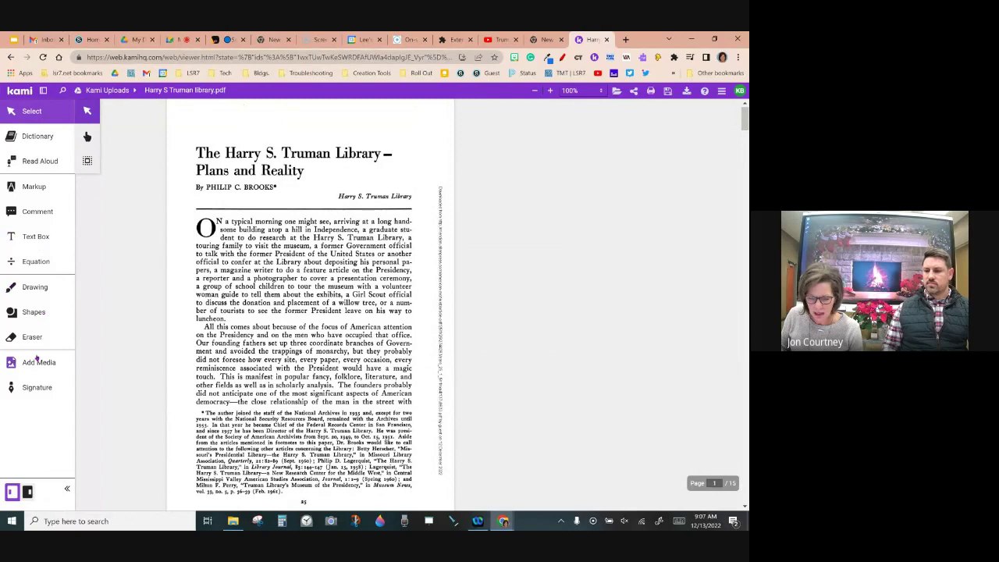
# Step: Add the Desktop photo of the couple outside the white house to page 1, shrunk into the page's upper-right corner
pyautogui.click(37, 357)
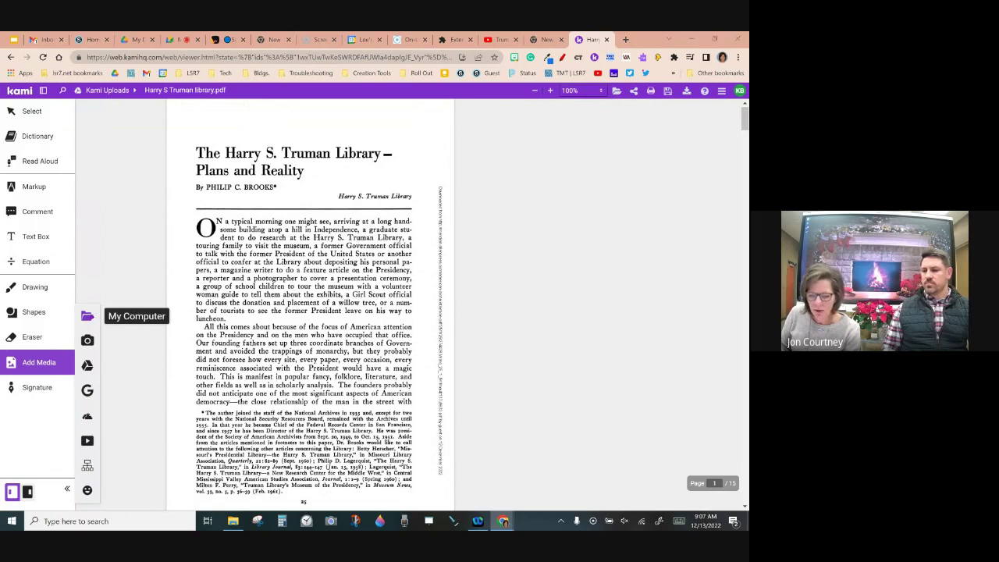
pyautogui.click(87, 316)
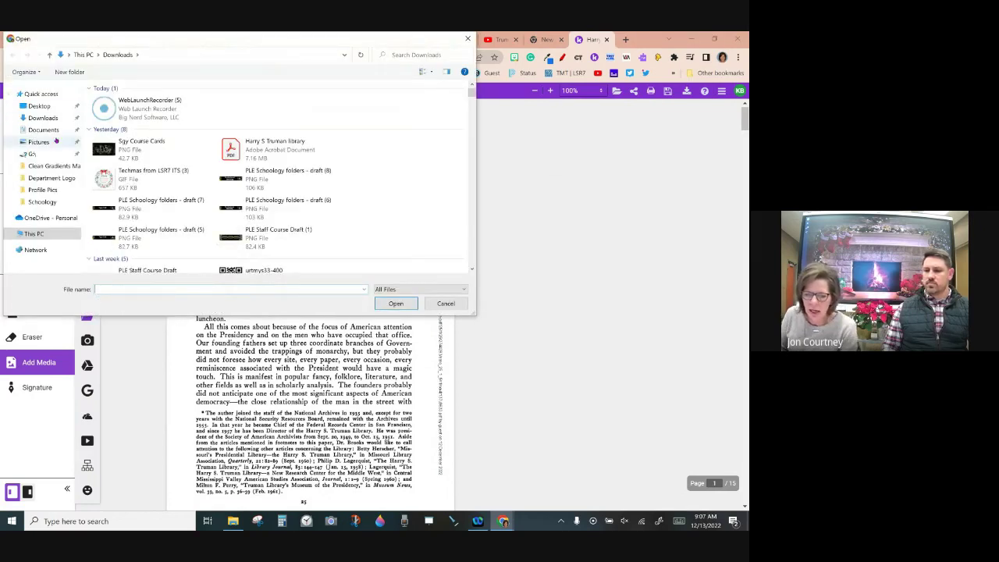
pyautogui.click(39, 106)
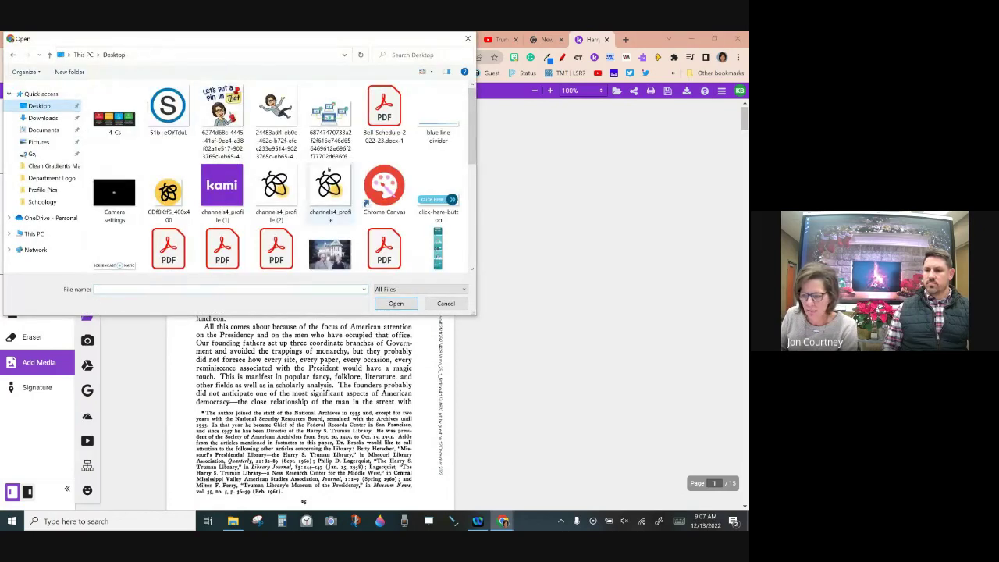
pyautogui.click(329, 252)
pyautogui.click(396, 303)
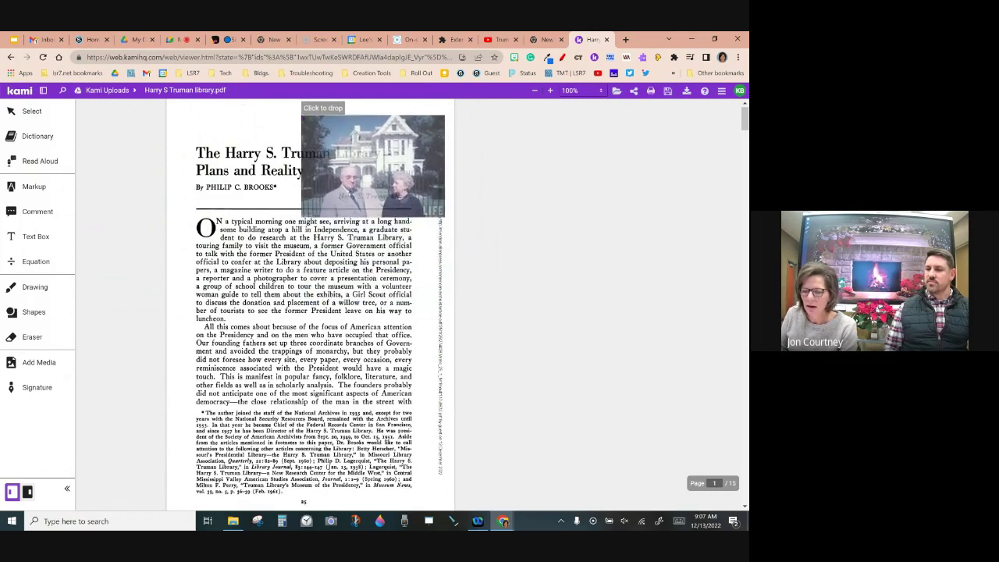
pyautogui.click(373, 166)
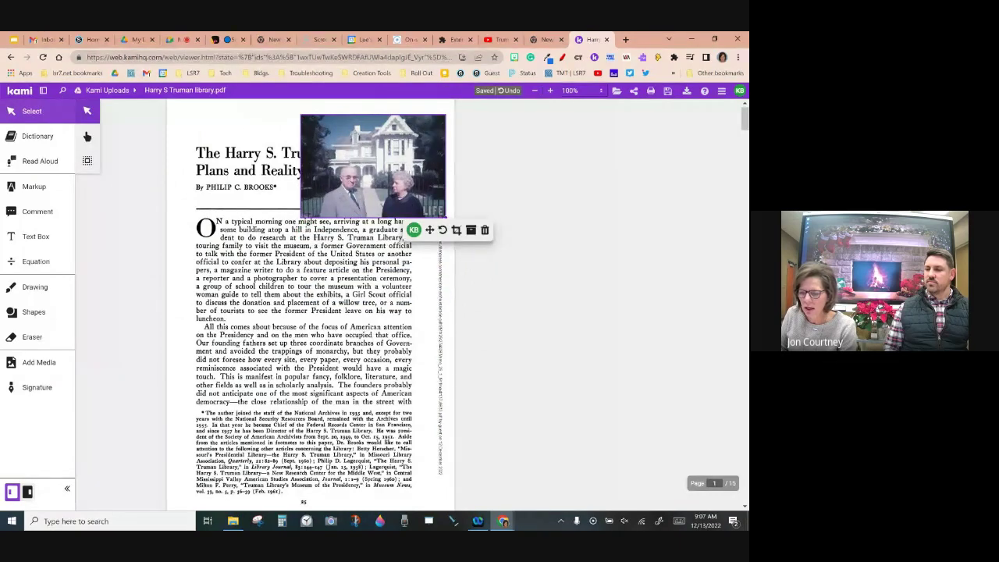
pyautogui.moveTo(446, 217); pyautogui.dragTo(410, 128)
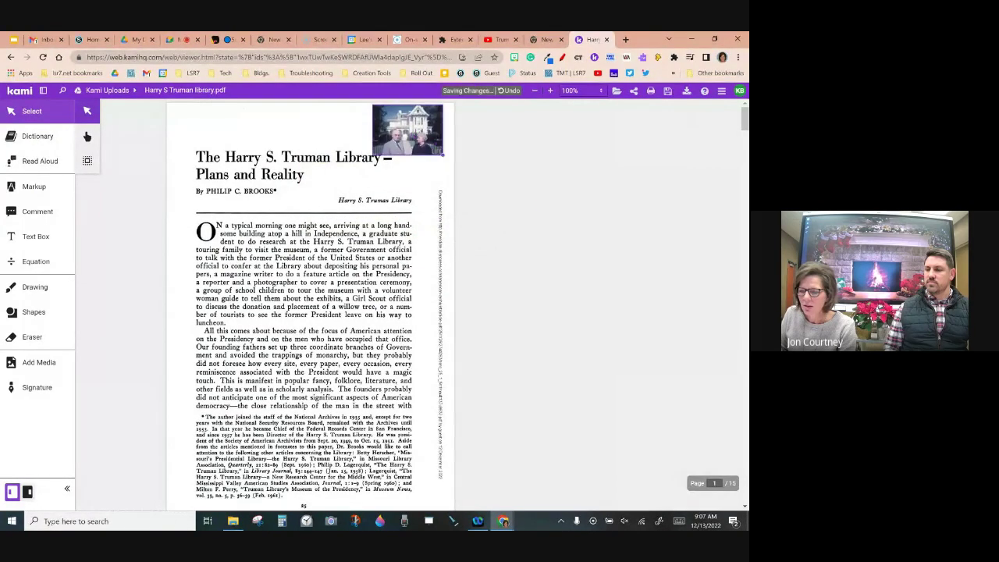
pyautogui.click(542, 208)
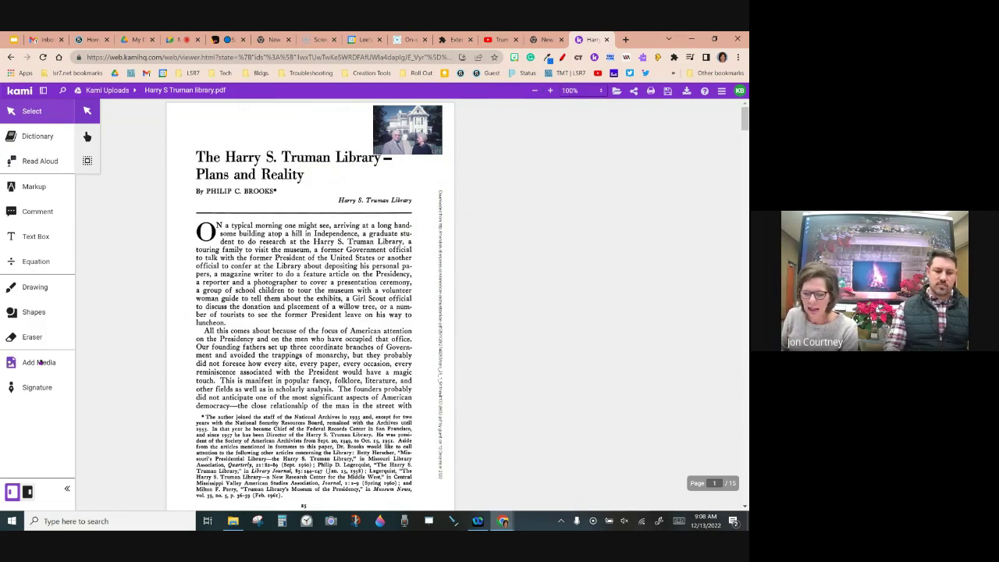
# Step: Start inserting a YouTube video and copy the URL of the open "Truman Library Renovation Update, October 2020" video
pyautogui.click(40, 363)
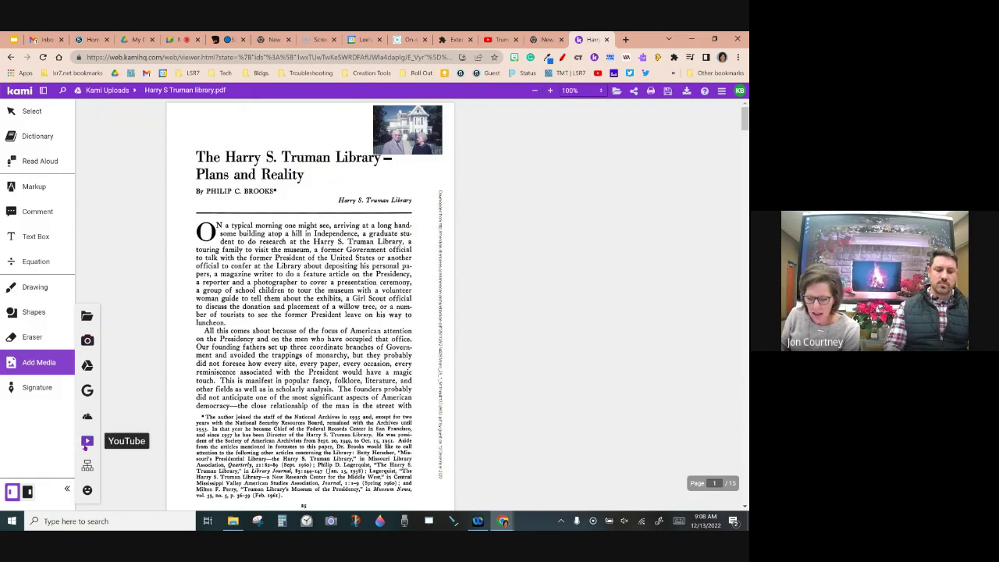
pyautogui.click(87, 442)
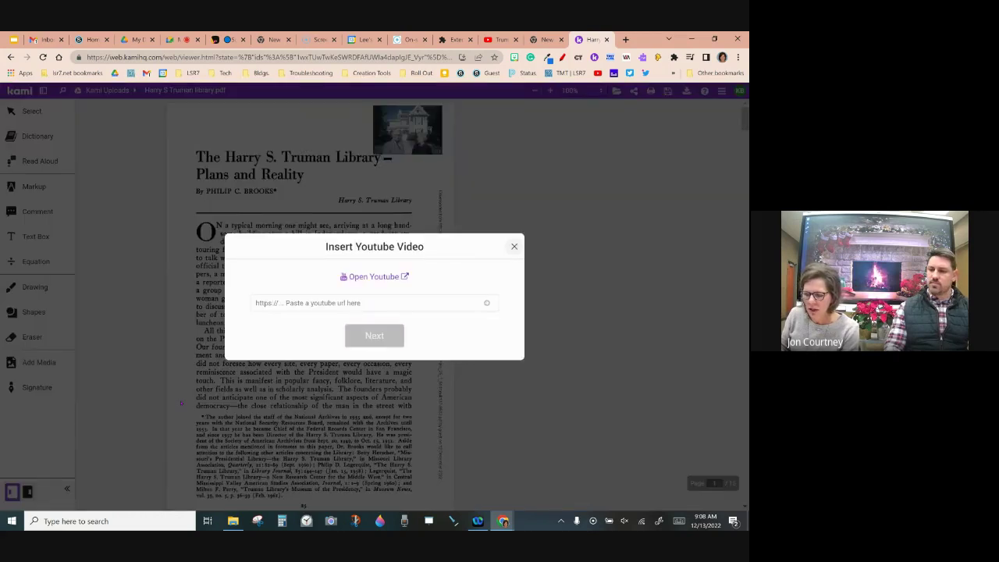
pyautogui.click(498, 37)
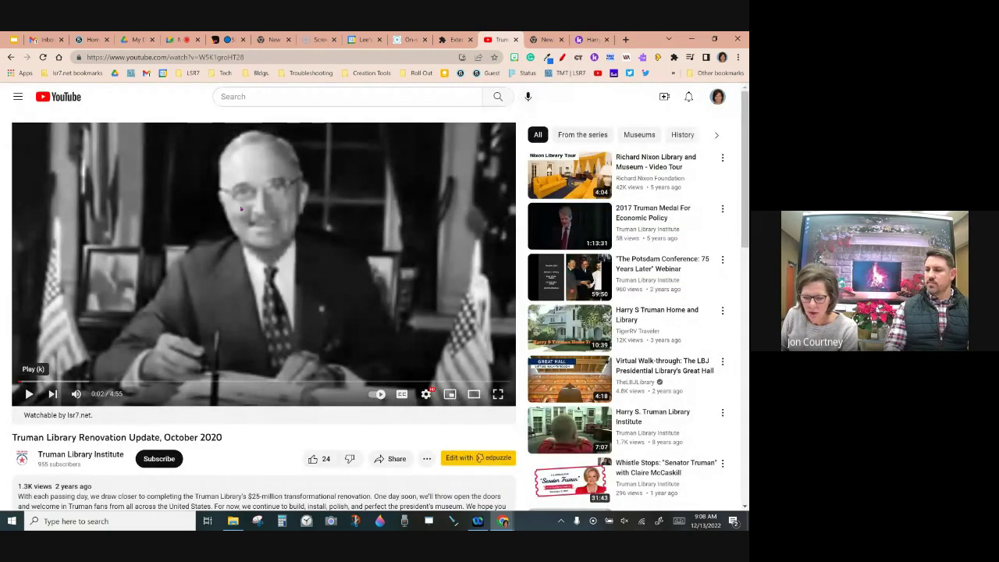
pyautogui.rightClick(244, 209)
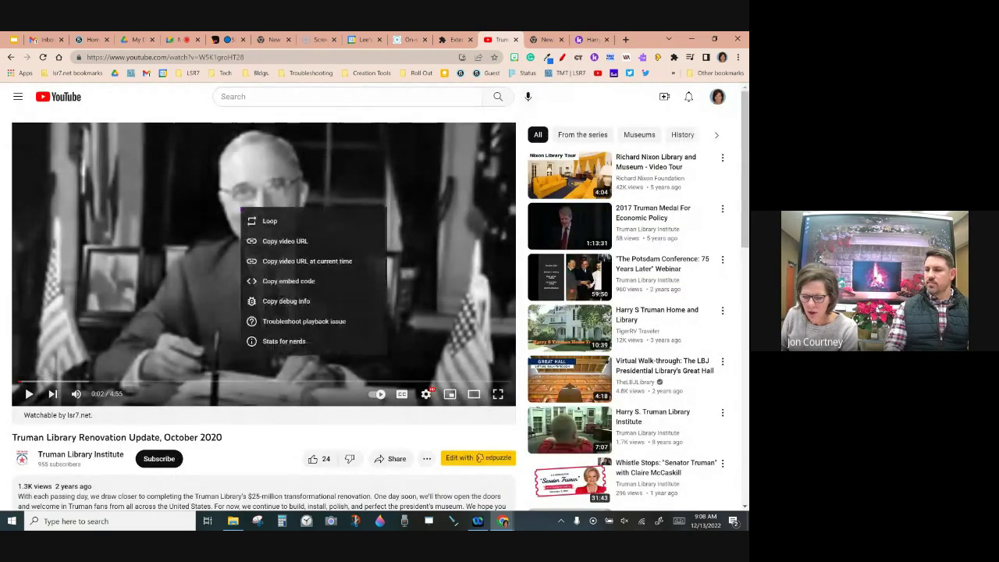
pyautogui.click(285, 240)
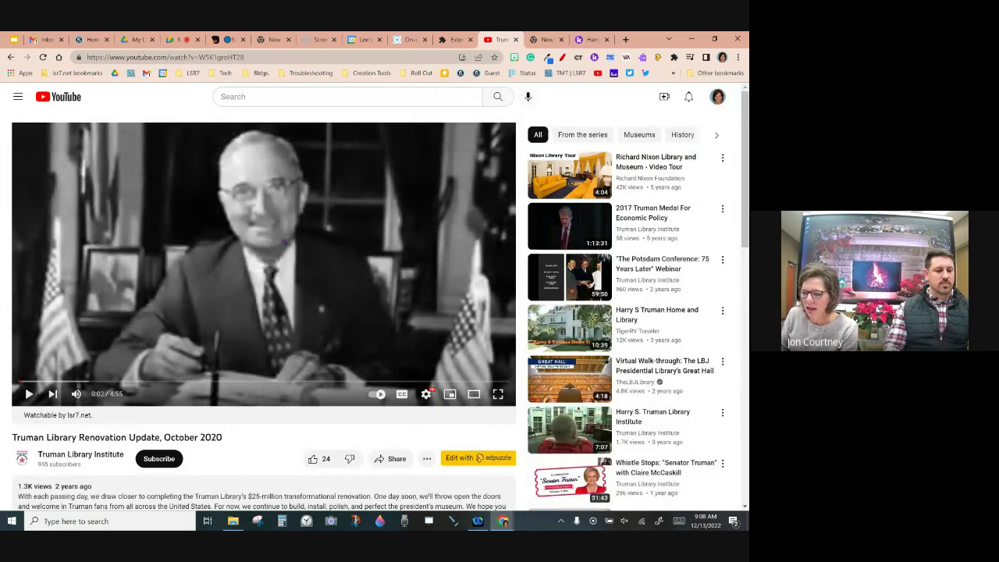
# Step: Insert the YouTube video from the copied URL in Kami and place it over the body text of page 1
pyautogui.click(588, 39)
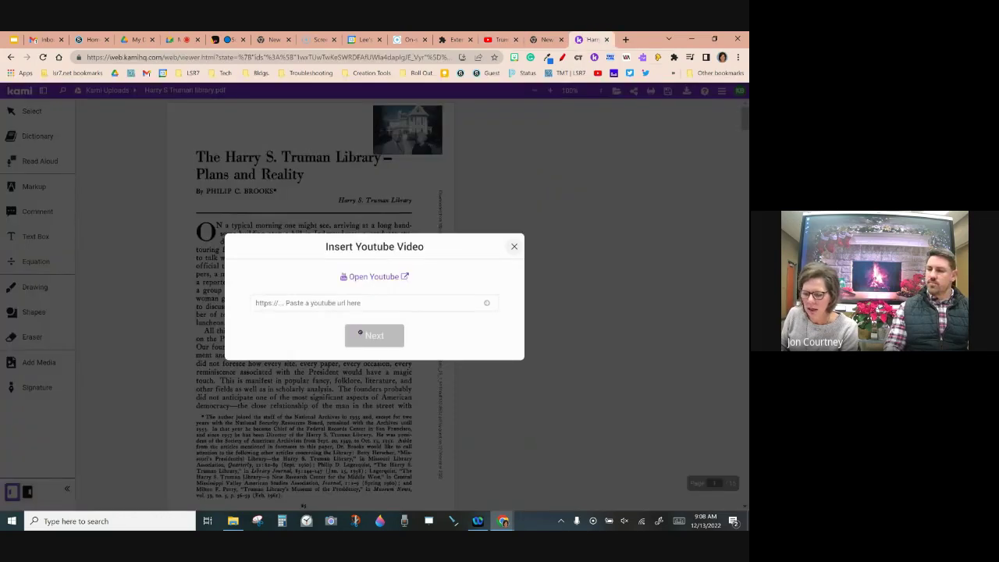
pyautogui.click(368, 304)
pyautogui.hotkey('ctrl', 'v')
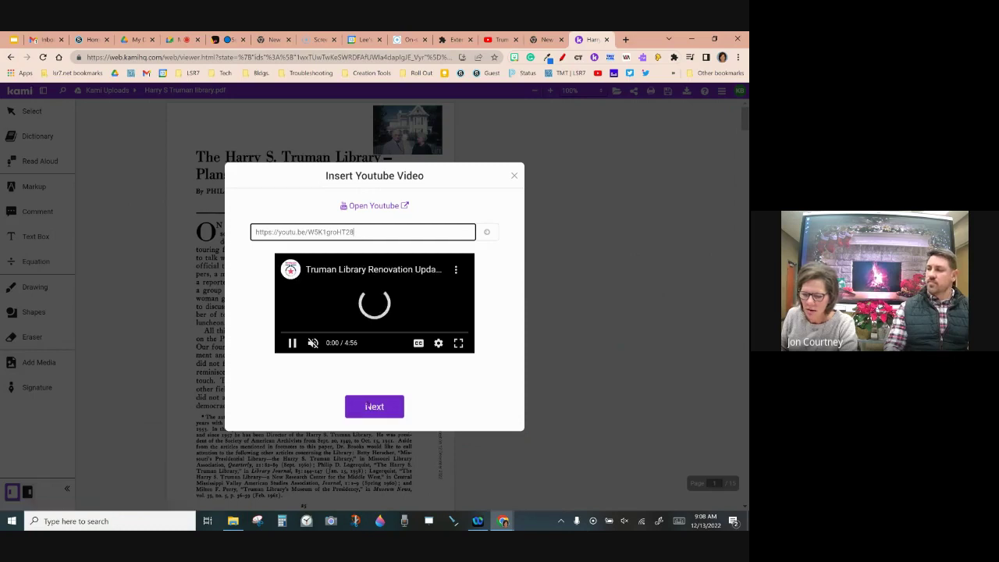
pyautogui.click(373, 406)
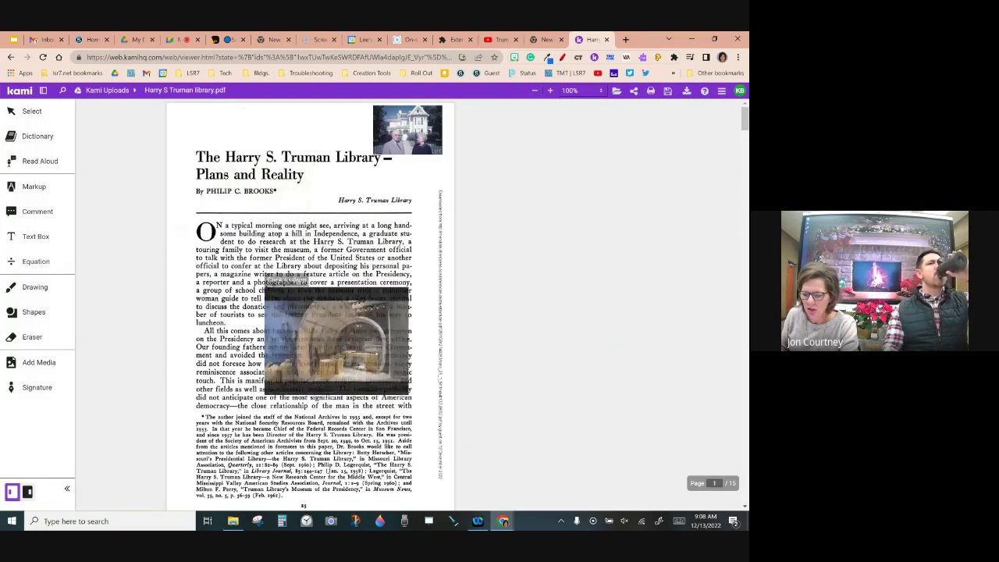
pyautogui.click(320, 298)
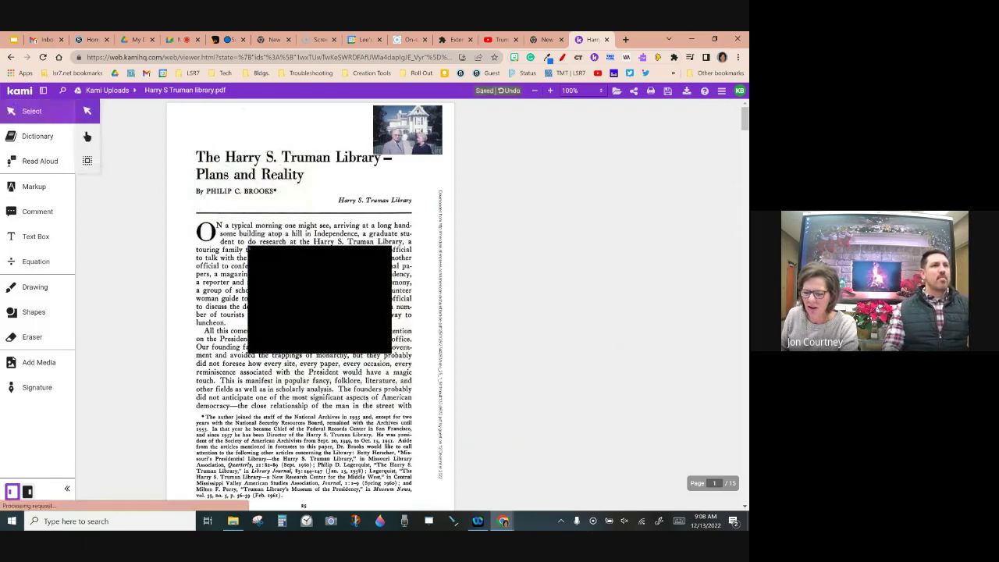
# Step: Delete the embedded YouTube video from page 1
pyautogui.click(303, 296)
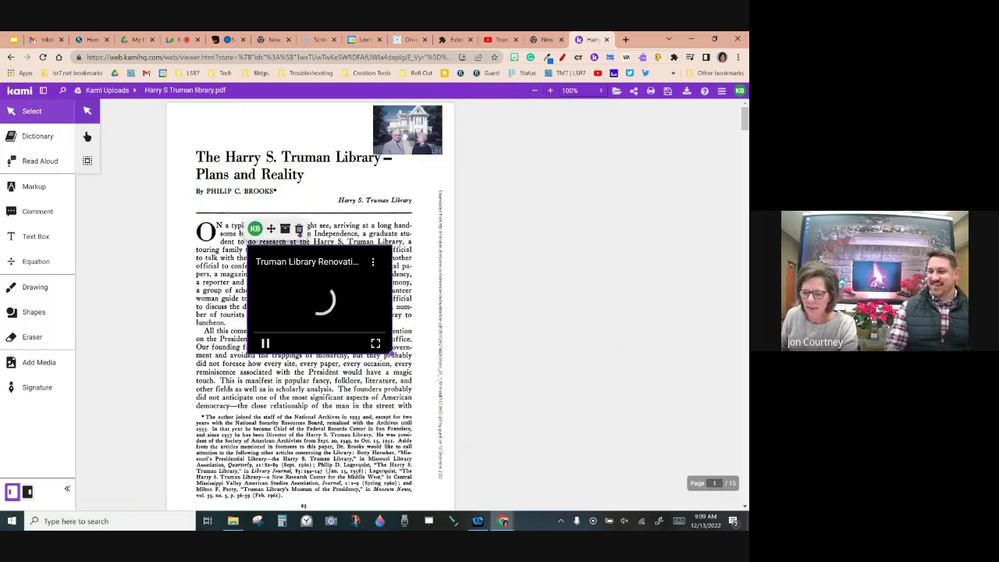
pyautogui.click(299, 229)
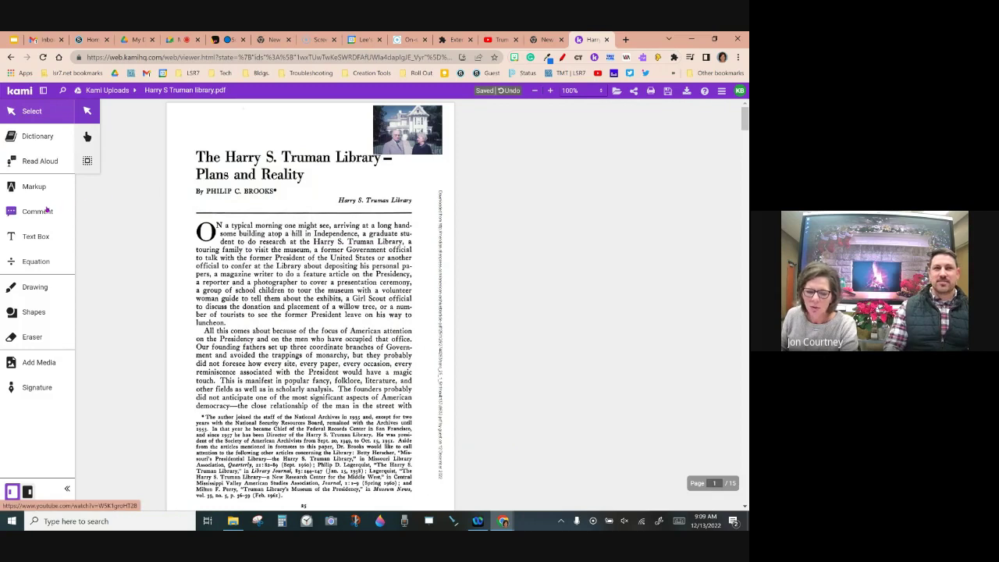
# Step: Record a short video comment with an orange marker beside the word "luncheon" on page 1
pyautogui.click(47, 210)
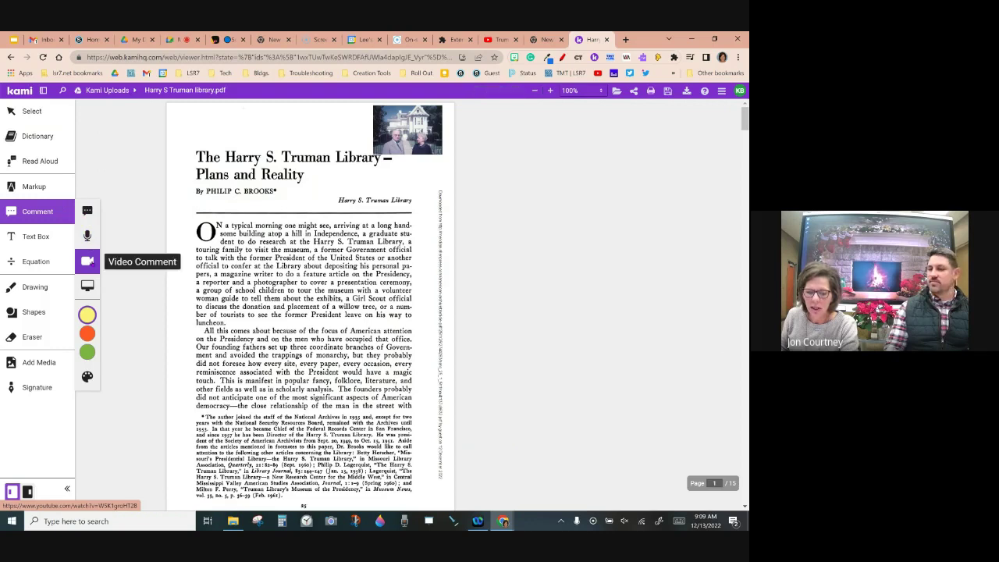
pyautogui.moveTo(87, 332)
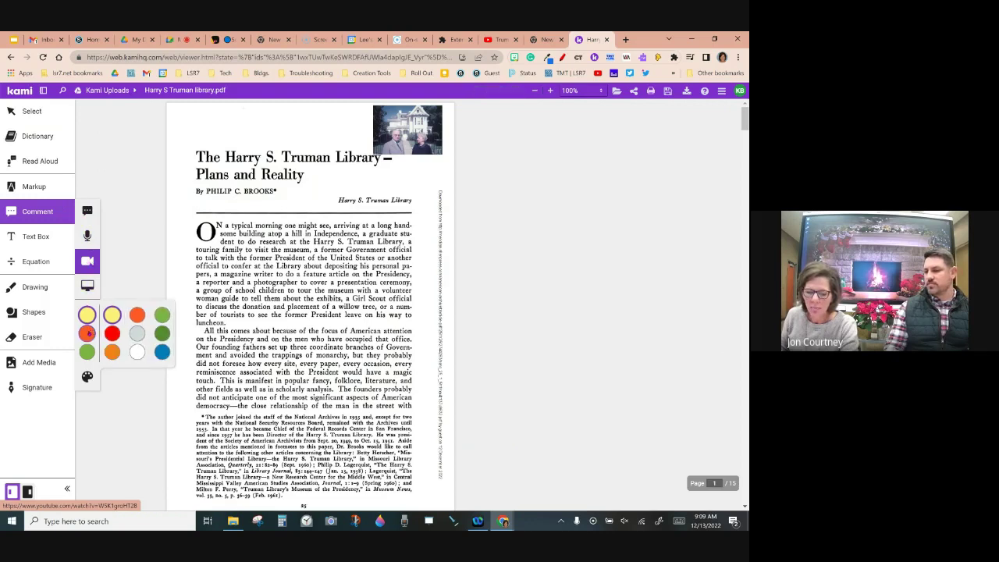
pyautogui.click(87, 333)
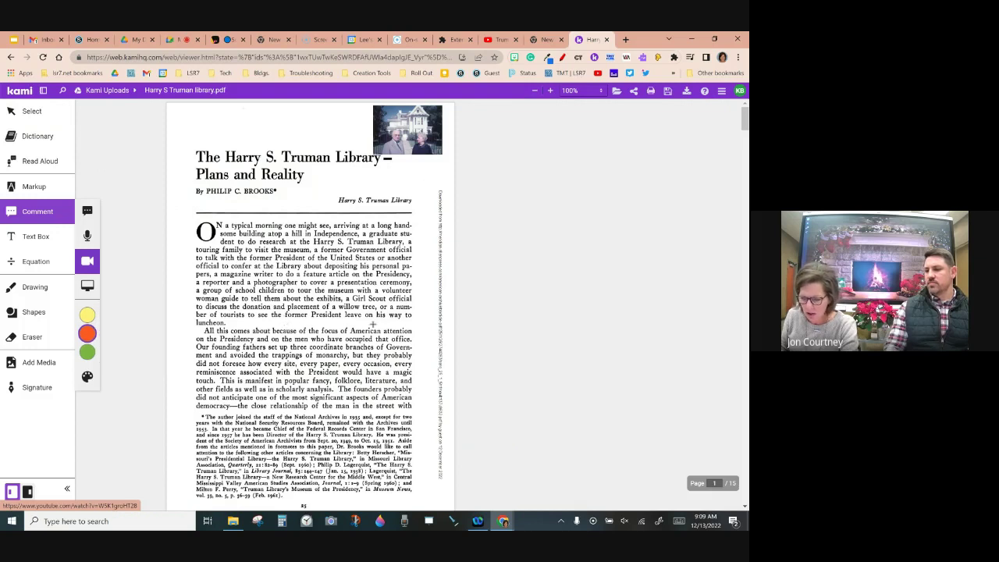
pyautogui.click(232, 322)
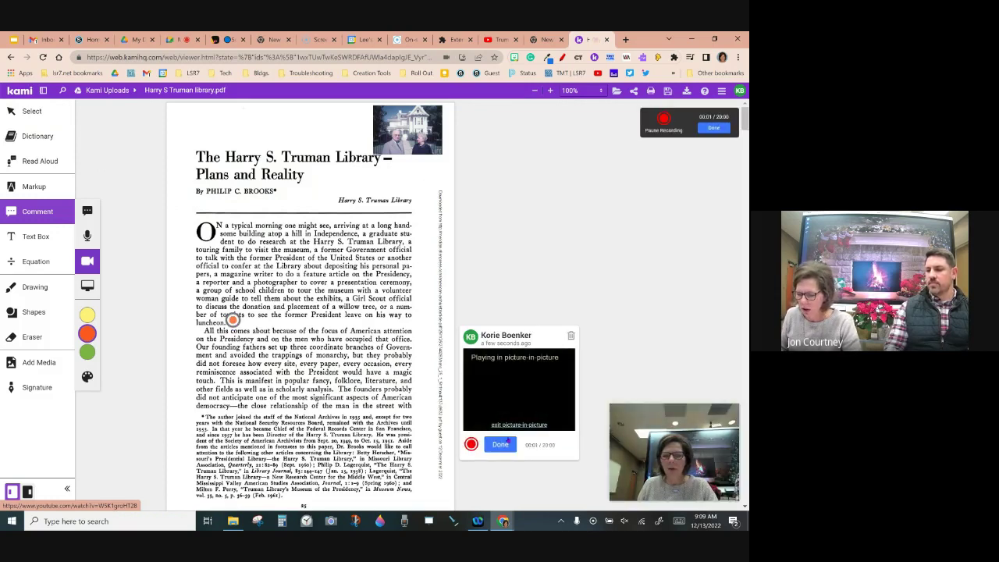
pyautogui.scroll(-1, 508, 442)
pyautogui.scroll(-2, 509, 442)
pyautogui.click(519, 323)
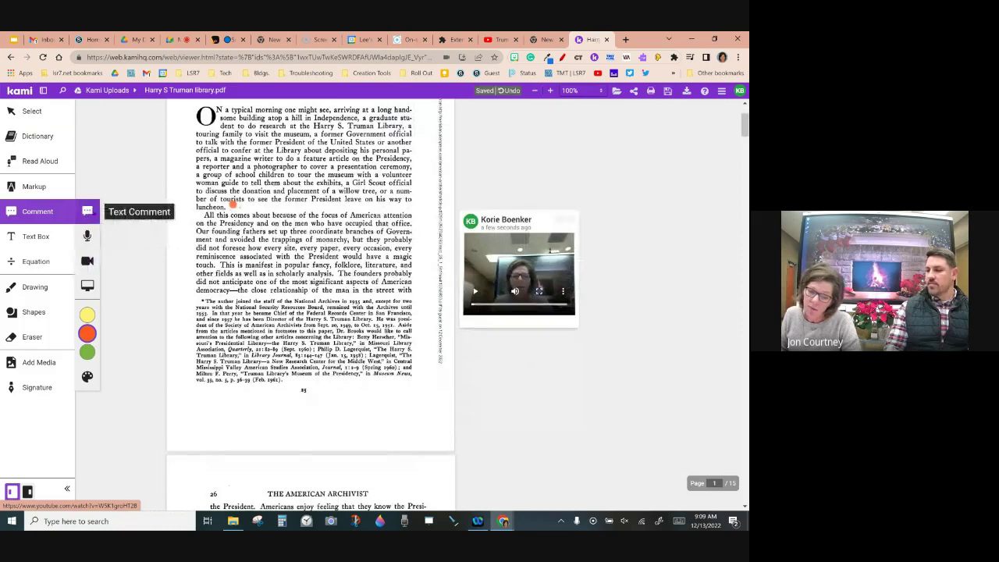
pyautogui.click(91, 315)
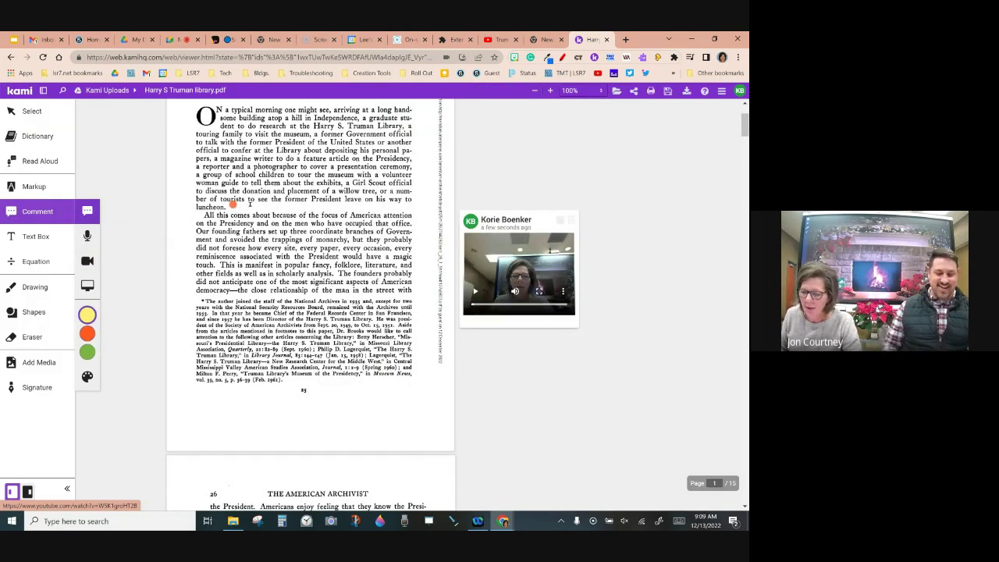
pyautogui.click(250, 208)
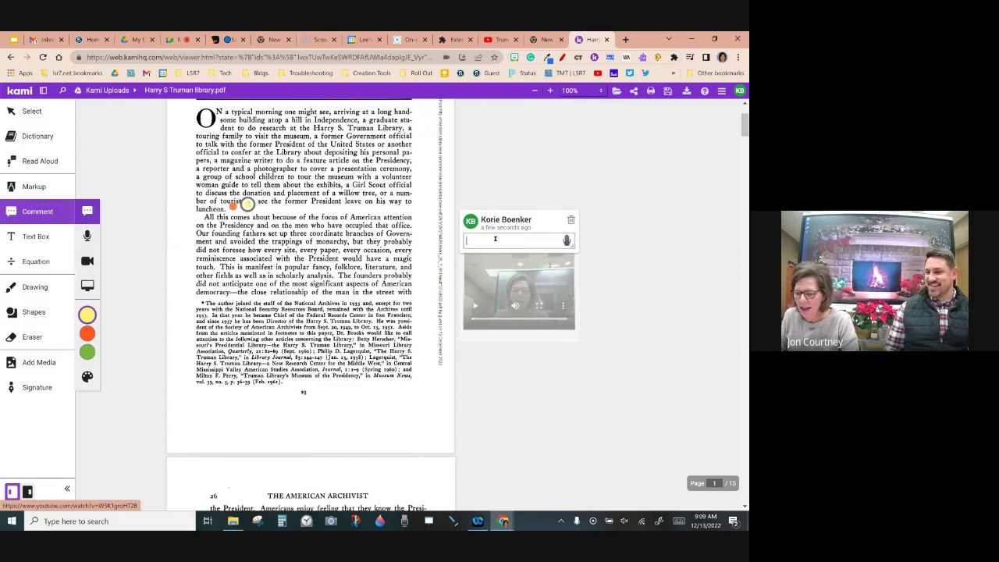
pyautogui.hotkey('ctrl', 'v')
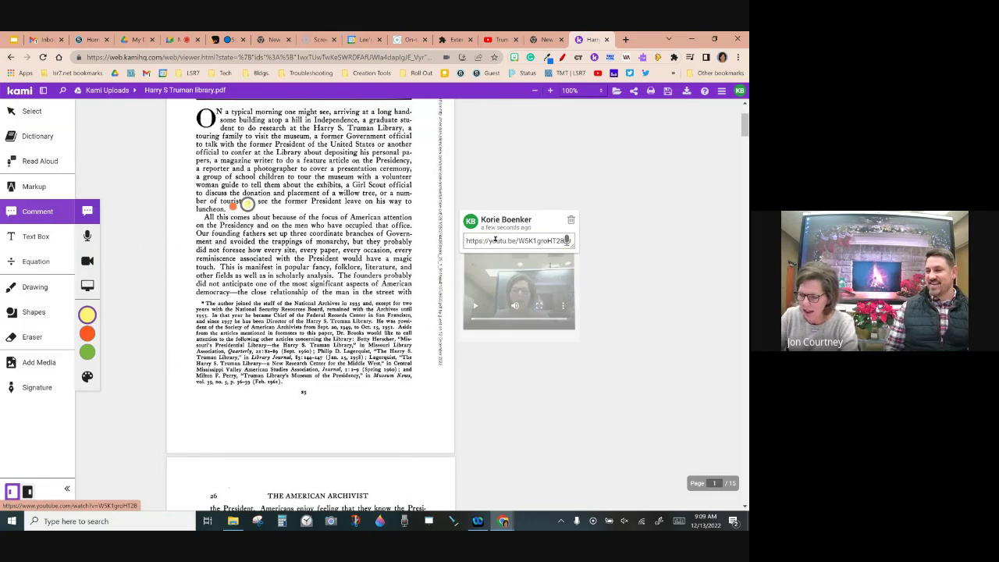
pyautogui.press('Return')
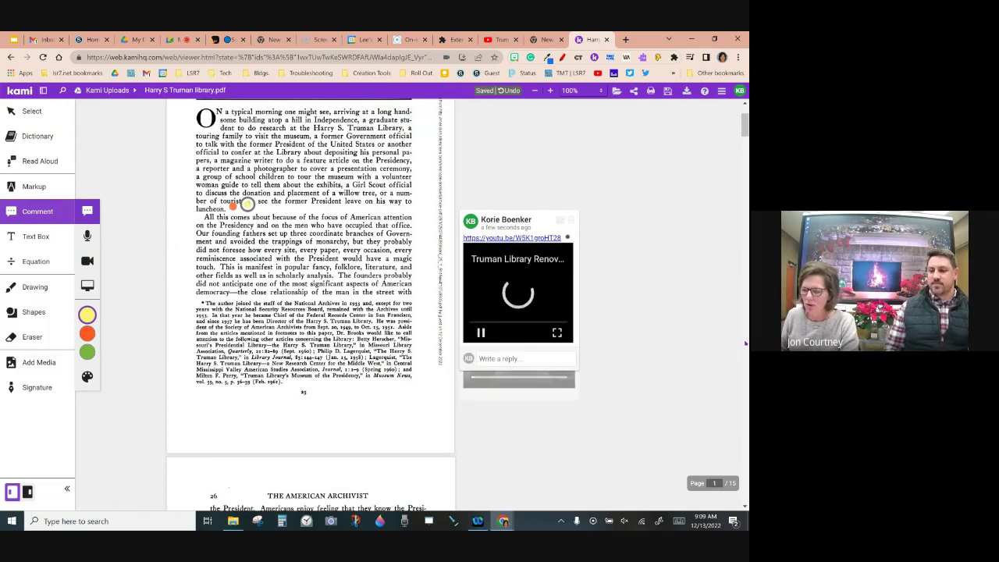
# Step: Return to the home dashboard and create a new document with one blank portrait page
pyautogui.scroll(1, 675, 349)
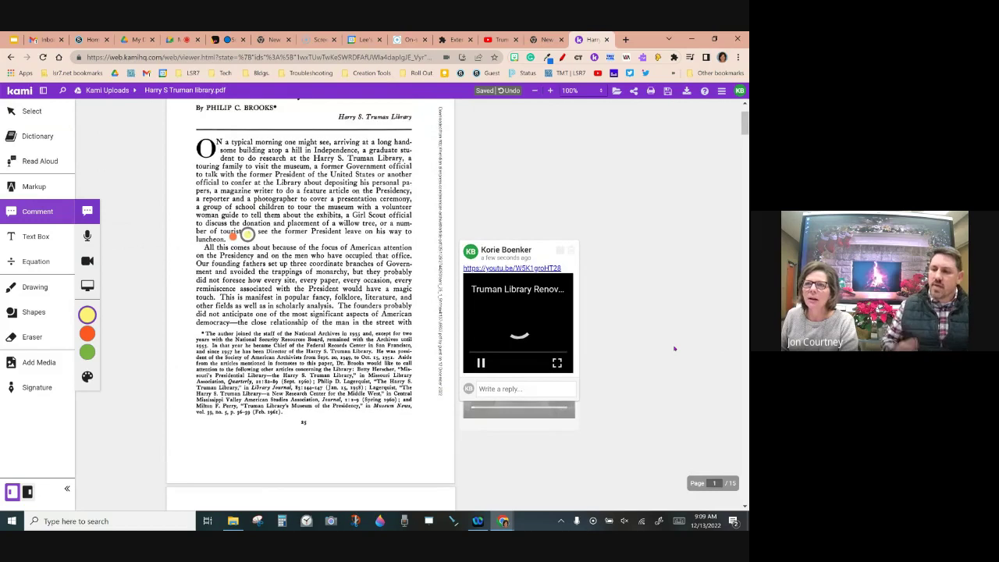
pyautogui.scroll(2, 549, 340)
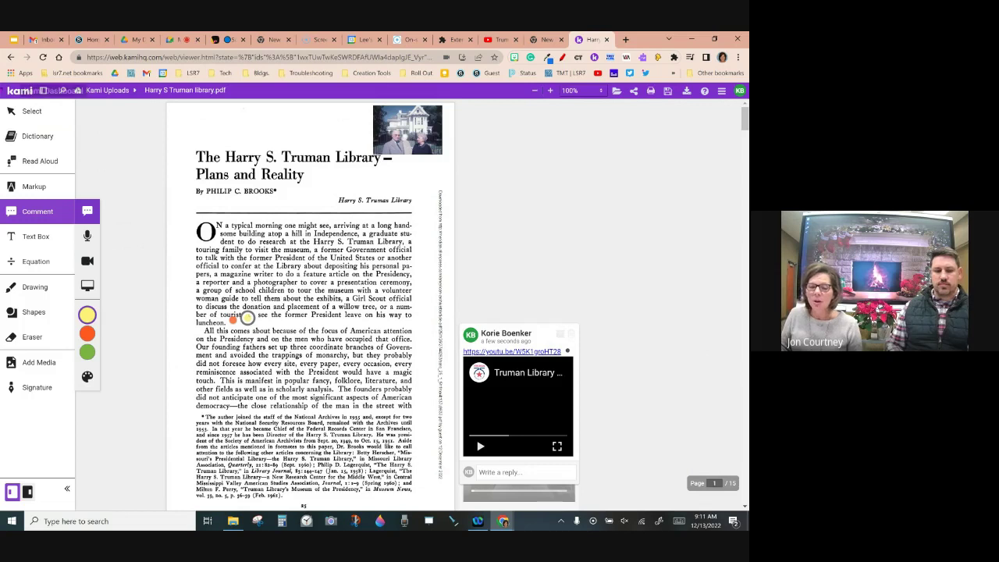
pyautogui.click(16, 90)
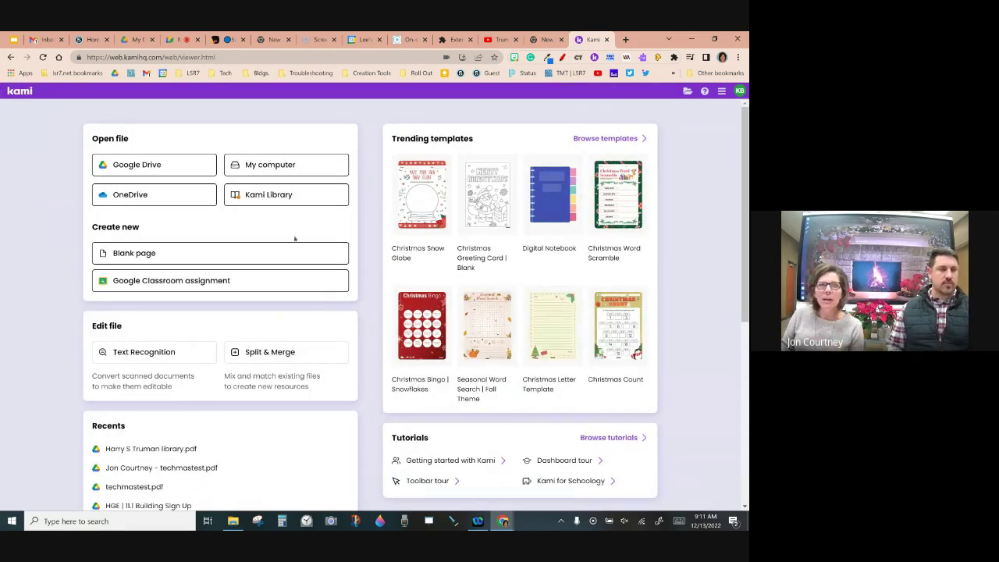
pyautogui.click(273, 252)
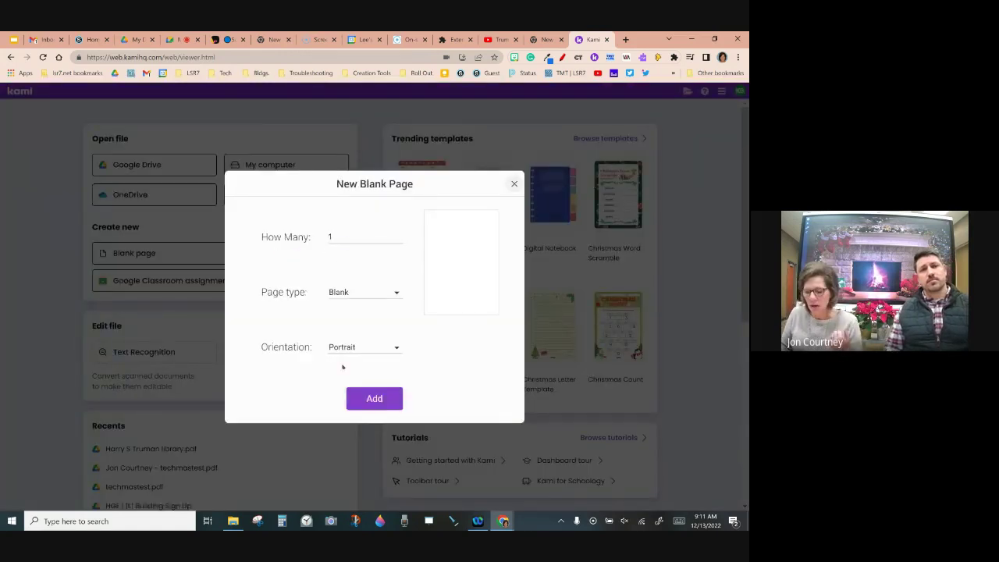
pyautogui.click(360, 292)
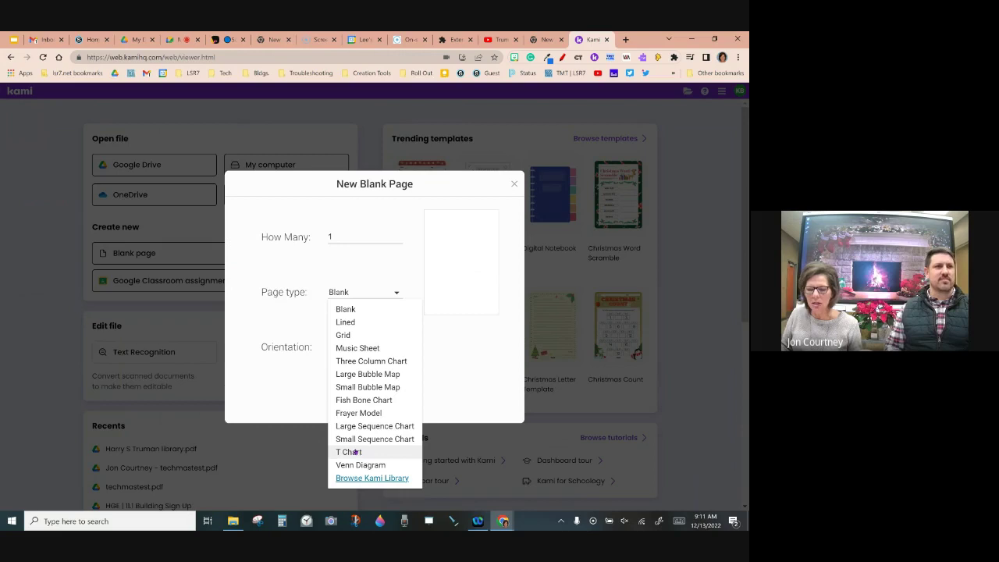
pyautogui.click(371, 292)
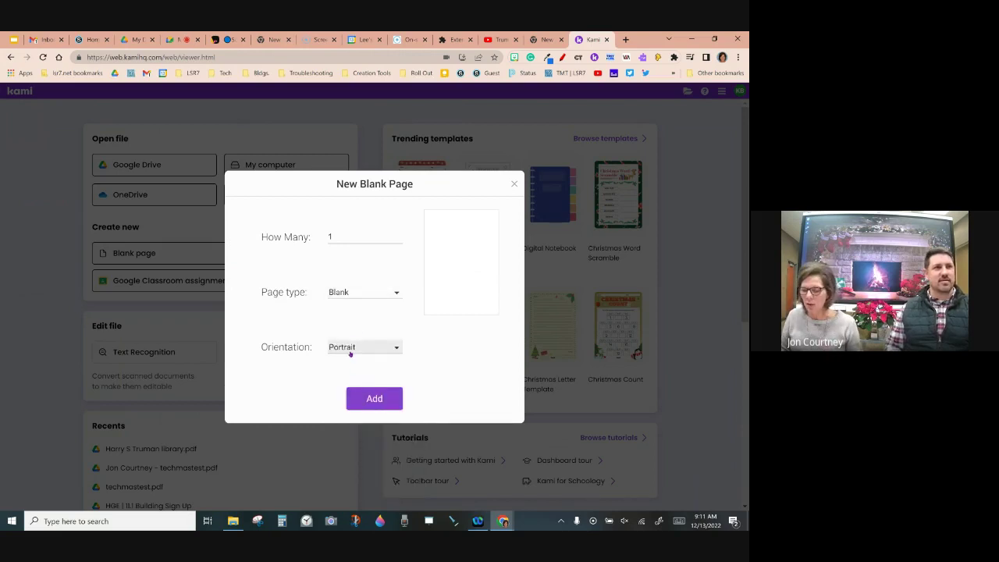
pyautogui.click(361, 396)
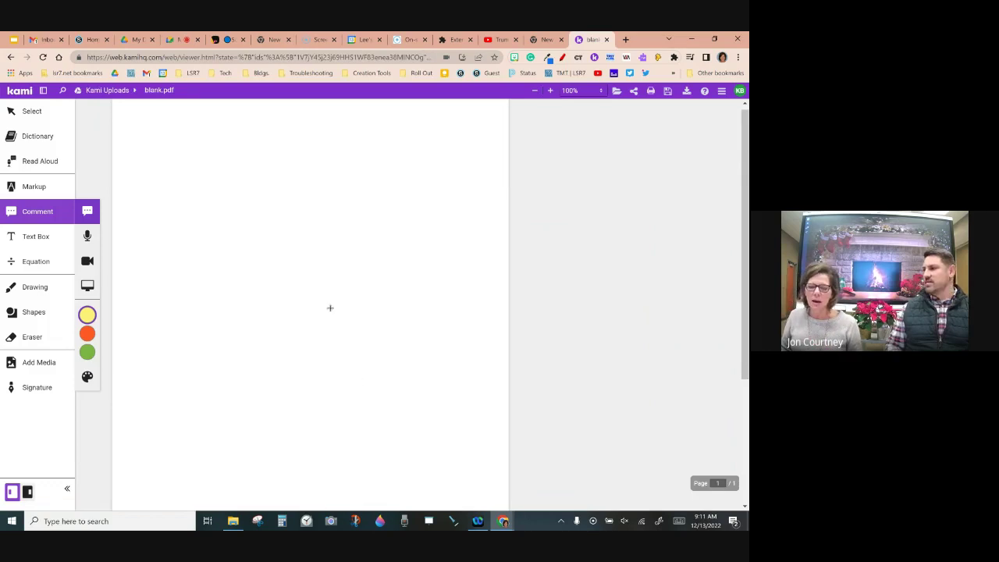
# Step: Handwrite "Good Morning" diagonally across the blank page with the blue Drawing tool and add a double underline beneath it
pyautogui.click(35, 287)
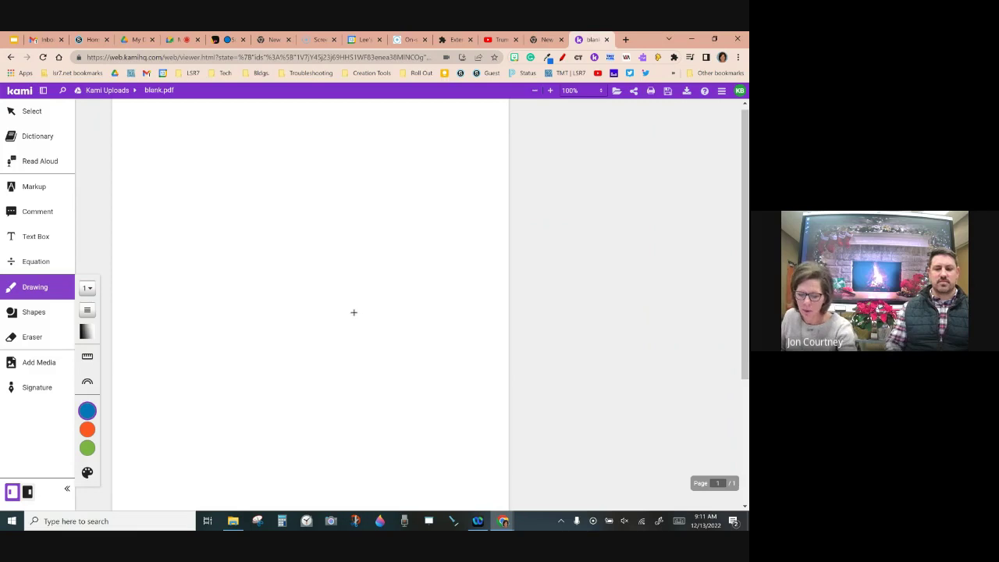
pyautogui.moveTo(228, 143)
pyautogui.mouseDown()
pyautogui.moveTo(181, 183)
pyautogui.moveTo(203, 173)
pyautogui.moveTo(234, 189)
pyautogui.mouseUp()
pyautogui.moveTo(259, 201)
pyautogui.mouseDown()
pyautogui.moveTo(251, 223)
pyautogui.moveTo(258, 201)
pyautogui.mouseUp()
pyautogui.moveTo(279, 221); pyautogui.dragTo(281, 251)
pyautogui.moveTo(203, 244); pyautogui.dragTo(189, 283)
pyautogui.moveTo(190, 277)
pyautogui.mouseDown()
pyautogui.moveTo(222, 303)
pyautogui.moveTo(259, 304)
pyautogui.moveTo(269, 329)
pyautogui.mouseUp()
pyautogui.moveTo(269, 312)
pyautogui.mouseDown()
pyautogui.moveTo(297, 307)
pyautogui.moveTo(337, 375)
pyautogui.moveTo(394, 386)
pyautogui.moveTo(348, 448)
pyautogui.moveTo(324, 424)
pyautogui.mouseUp()
pyautogui.moveTo(331, 429)
pyautogui.mouseDown()
pyautogui.moveTo(178, 311)
pyautogui.moveTo(158, 334)
pyautogui.mouseUp()
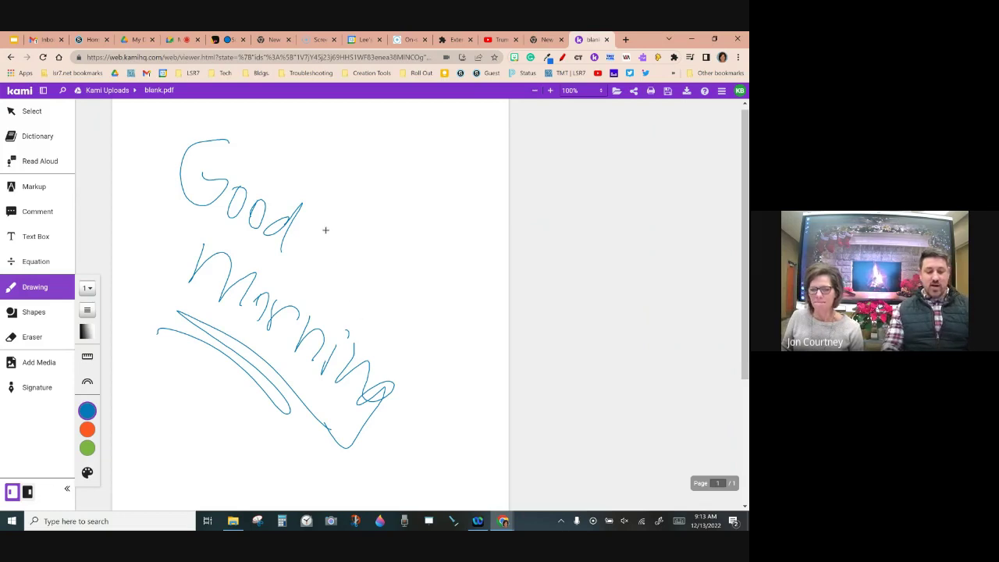
pyautogui.click(179, 39)
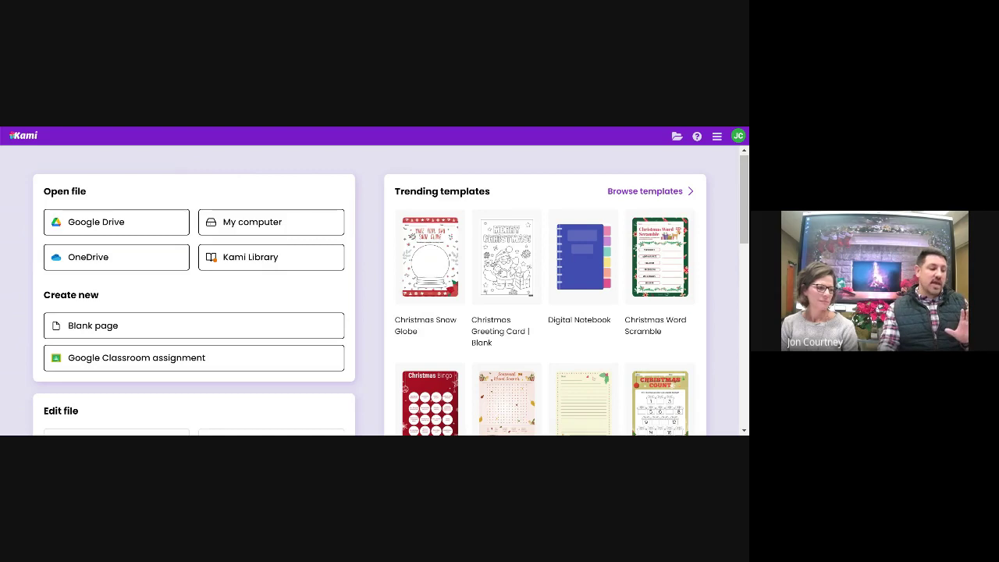
pyautogui.click(154, 328)
pyautogui.click(364, 350)
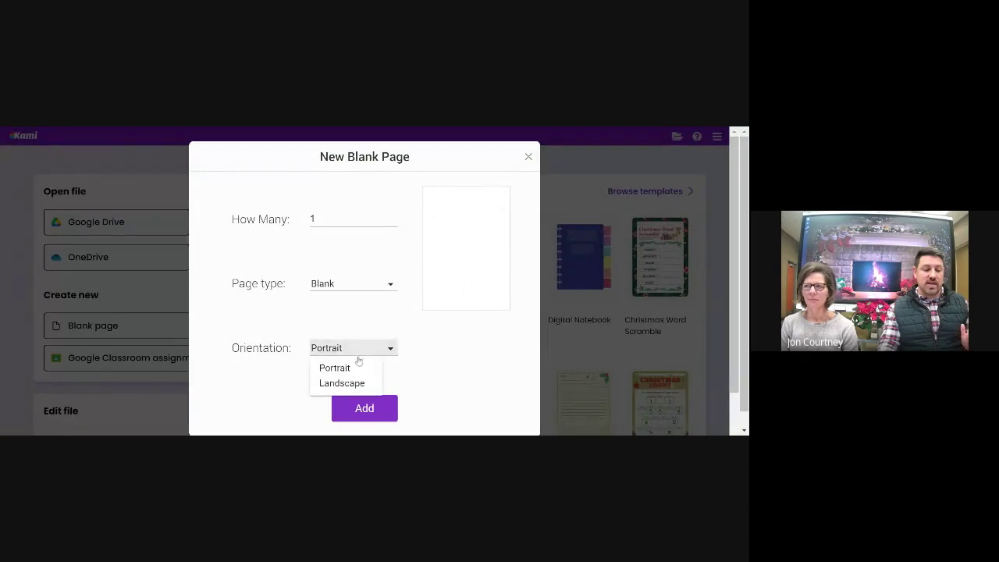
pyautogui.click(351, 382)
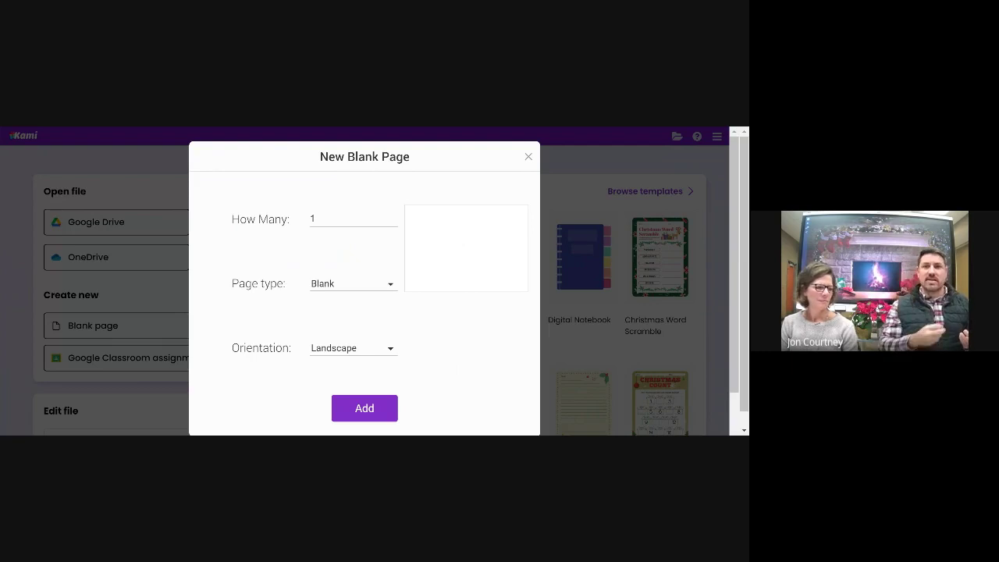
pyautogui.click(529, 156)
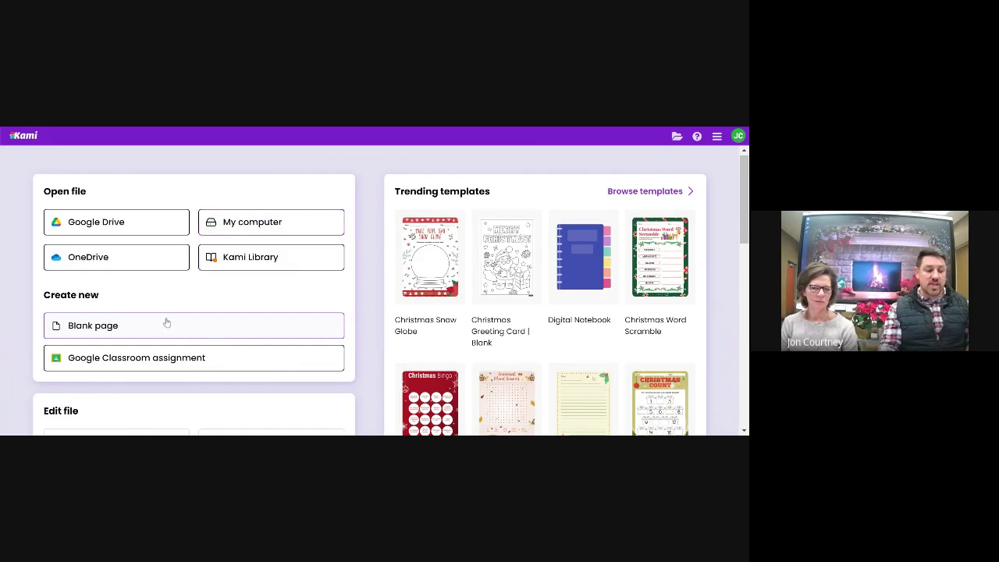
# Step: Open the Kami Library template chooser from the dashboard and look over the featured templates
pyautogui.scroll(-3, 170, 319)
pyautogui.scroll(3, 205, 246)
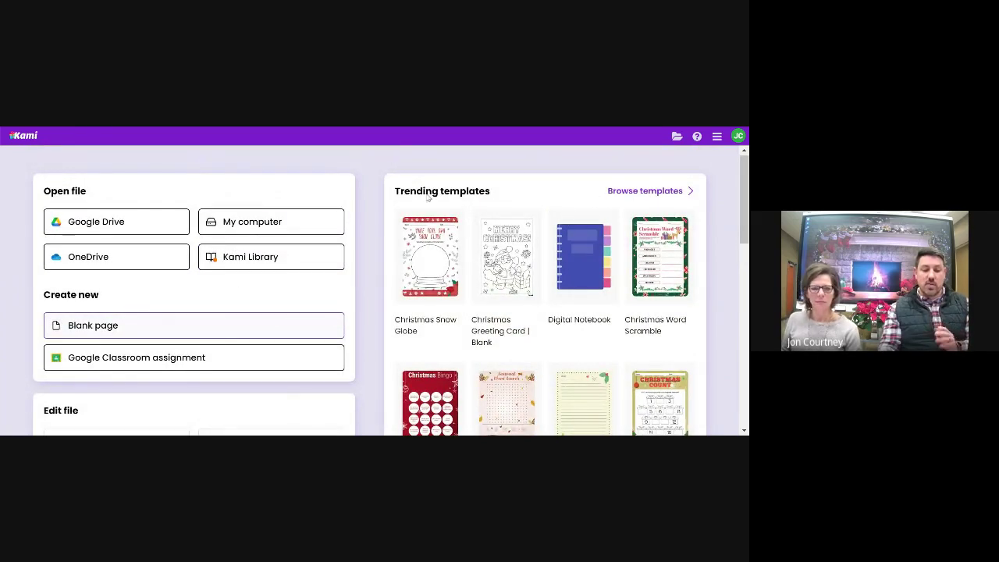
pyautogui.click(268, 263)
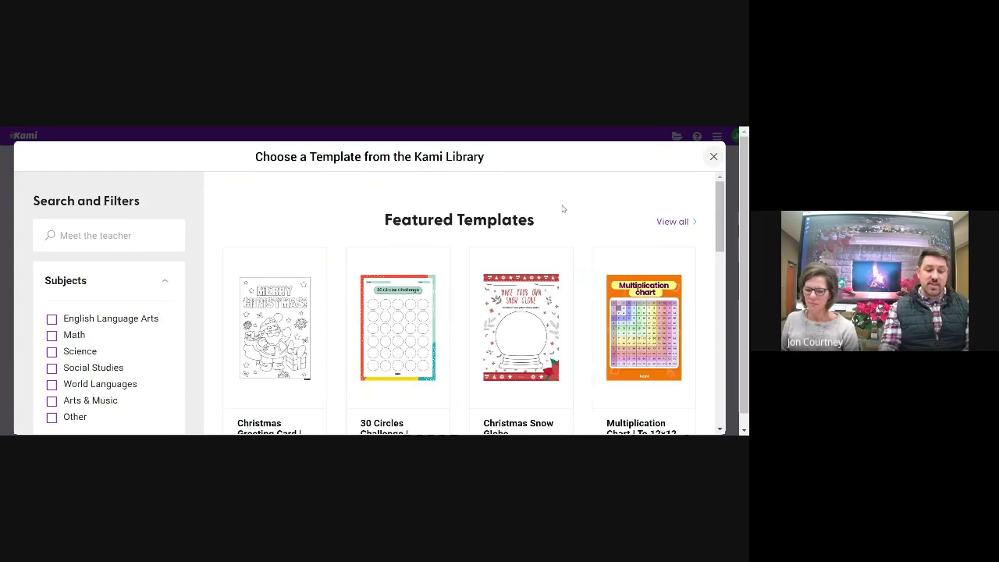
pyautogui.scroll(-1, 565, 207)
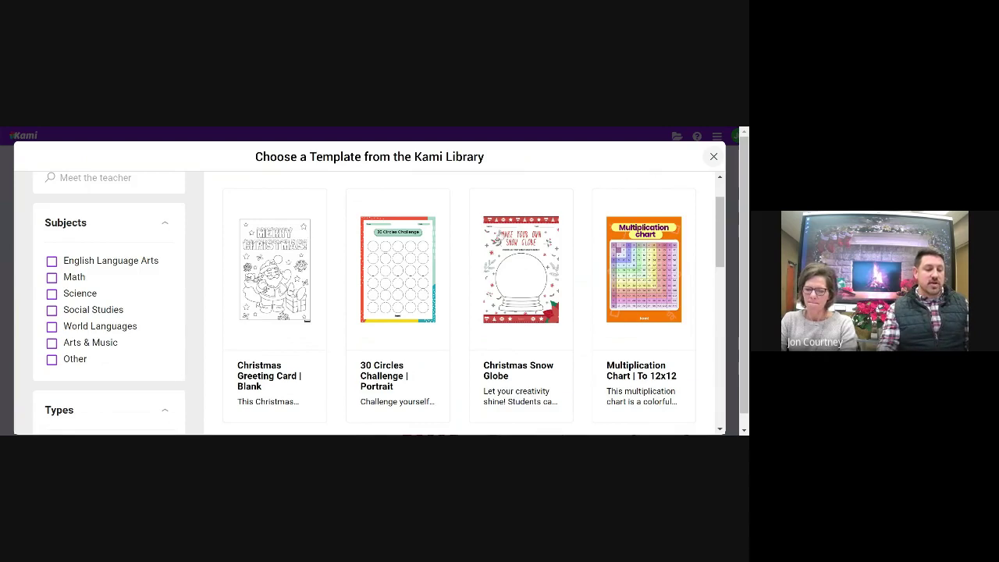
# Step: Filter the library templates to English Language Arts, search for "narrative", and look through the matching templates
pyautogui.click(51, 263)
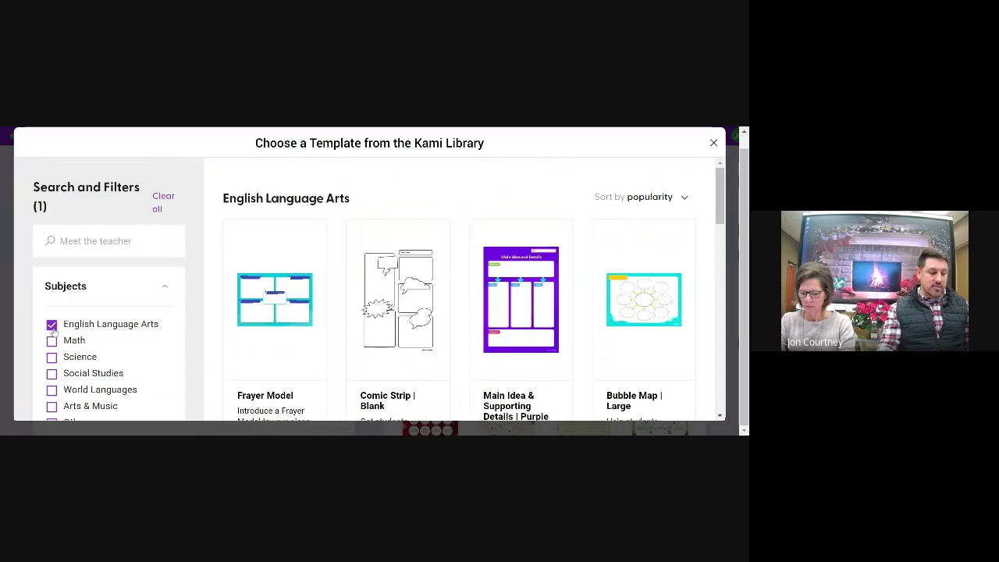
pyautogui.click(126, 244)
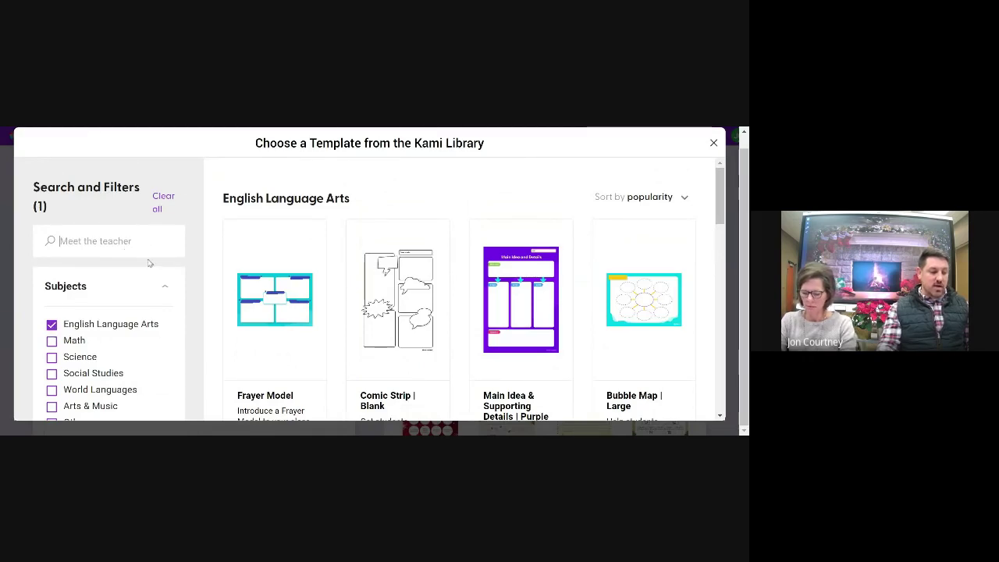
pyautogui.write('narrative')
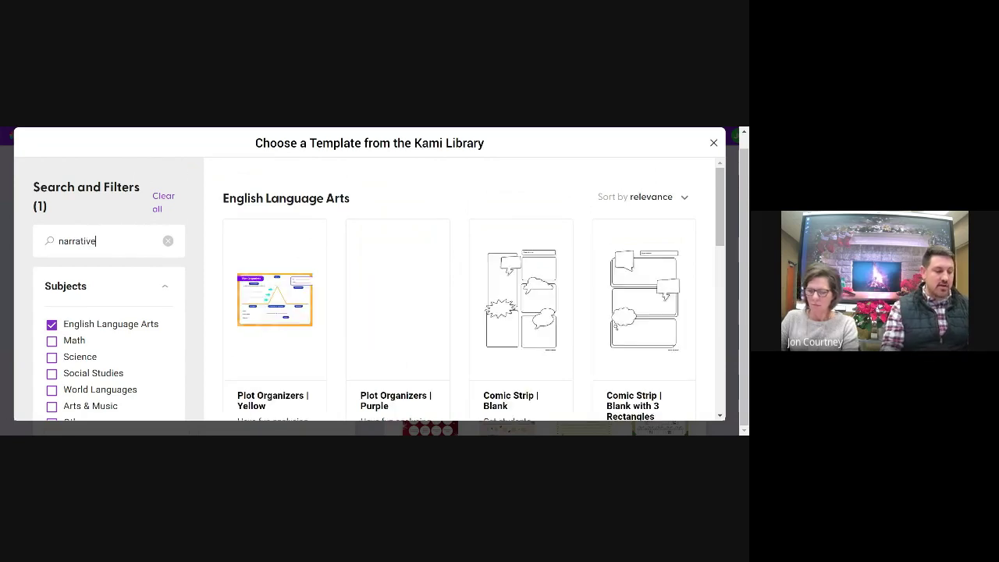
pyautogui.scroll(-3, 466, 224)
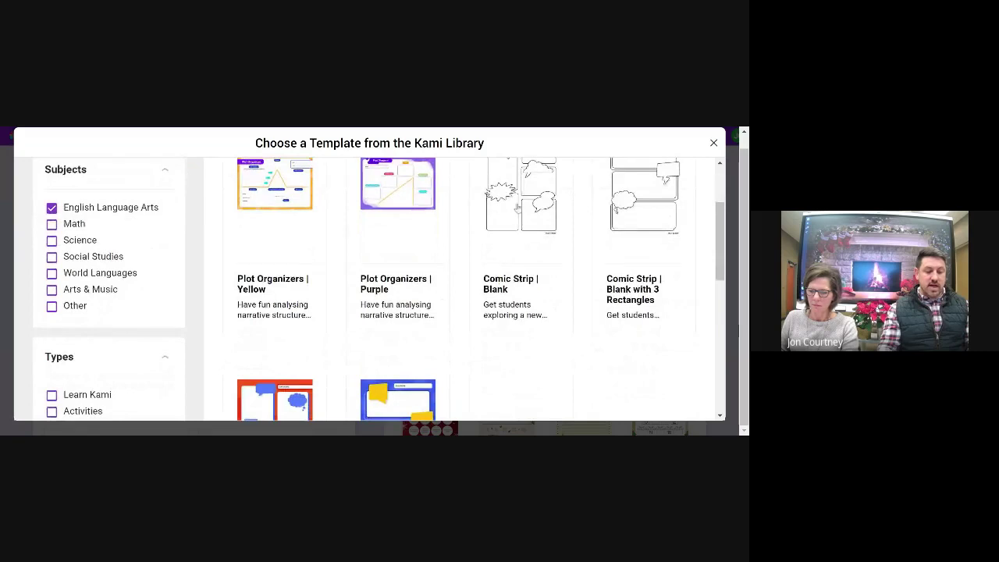
pyautogui.scroll(-3, 609, 242)
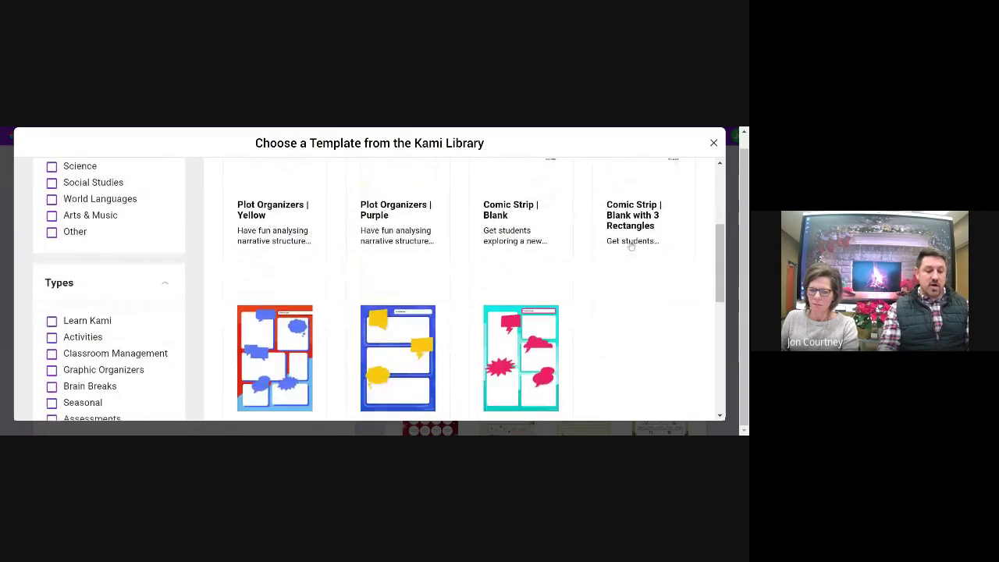
pyautogui.scroll(2, 620, 272)
pyautogui.scroll(5, 621, 271)
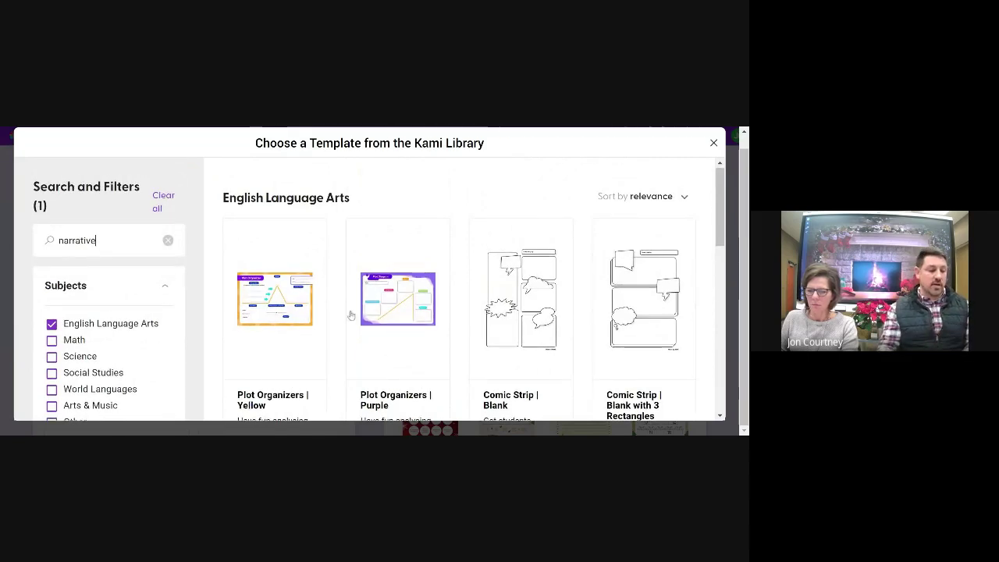
pyautogui.scroll(-2, 156, 315)
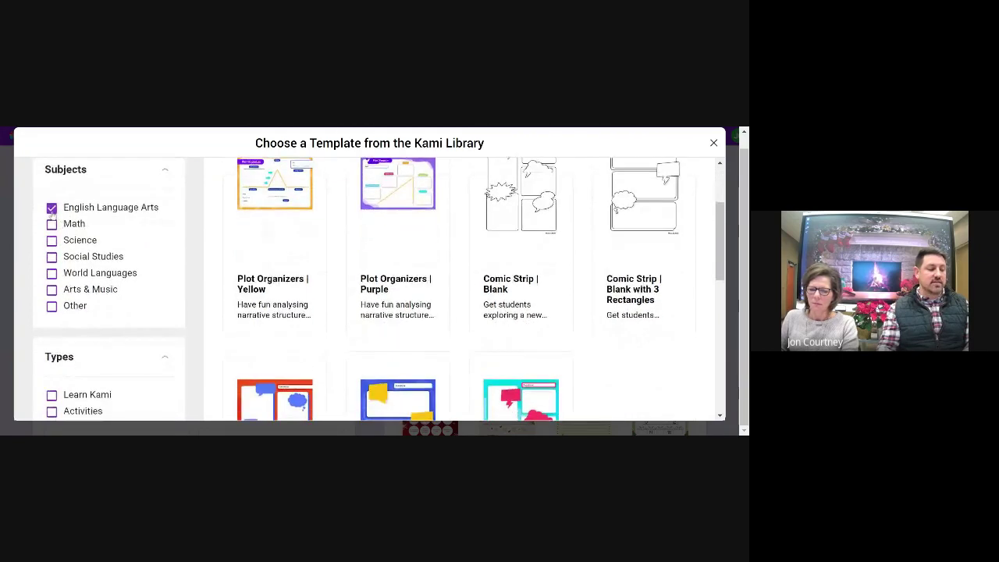
# Step: Replace the English Language Arts filter with the Learn Kami type, clear the search text, and view the matching templates
pyautogui.click(54, 216)
pyautogui.scroll(-1, 113, 256)
pyautogui.scroll(-3, 112, 256)
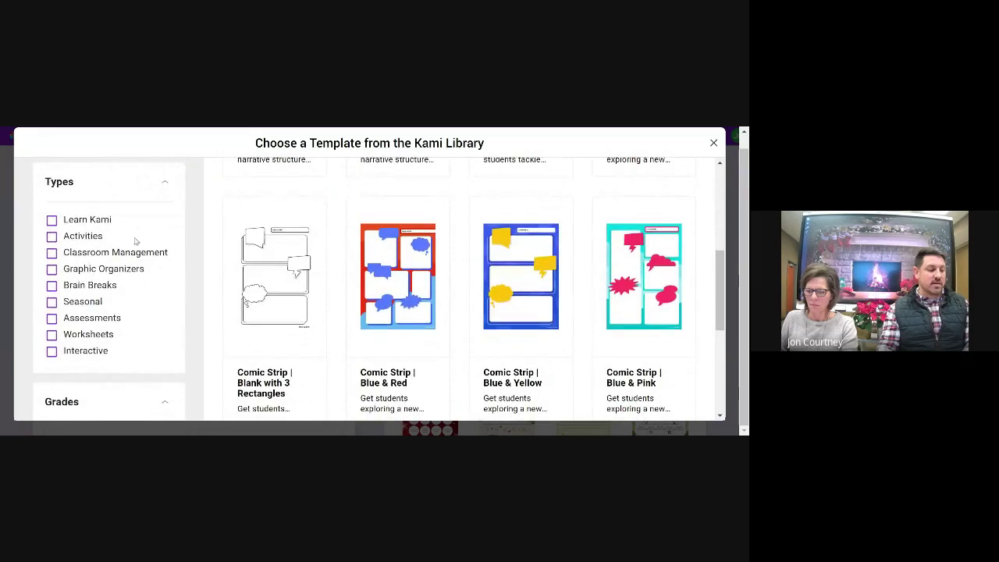
pyautogui.click(51, 221)
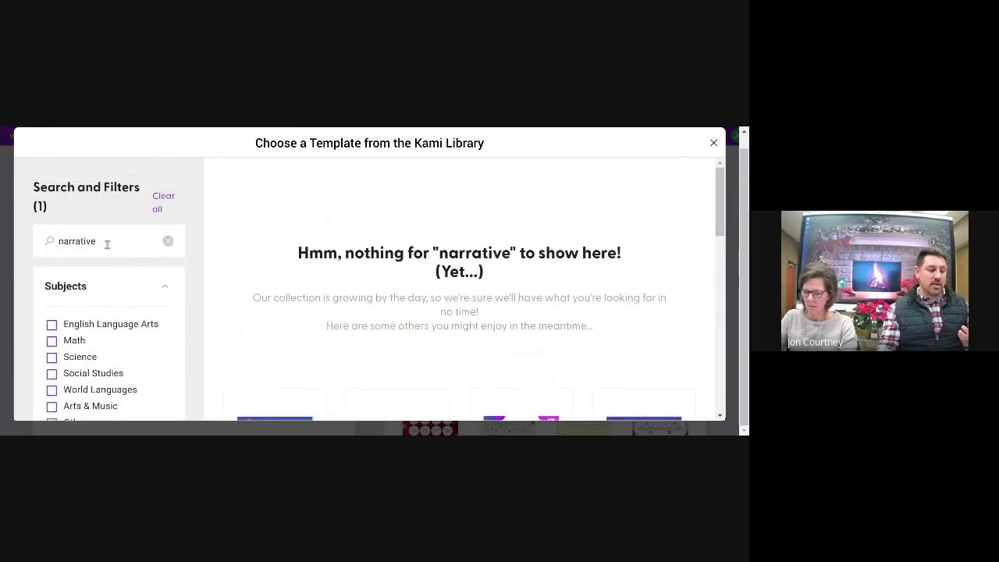
pyautogui.click(167, 240)
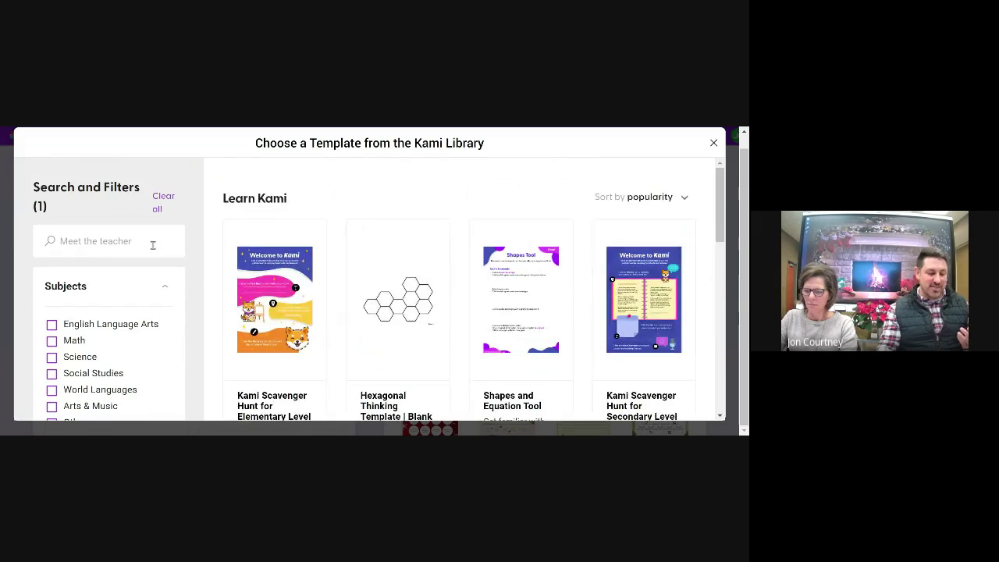
pyautogui.scroll(-2, 151, 245)
pyautogui.scroll(2, 125, 320)
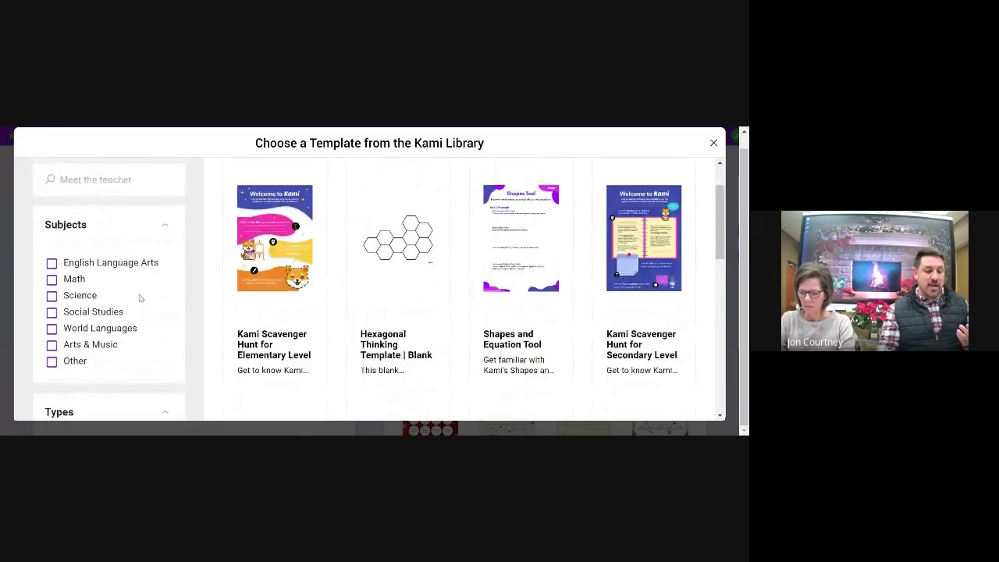
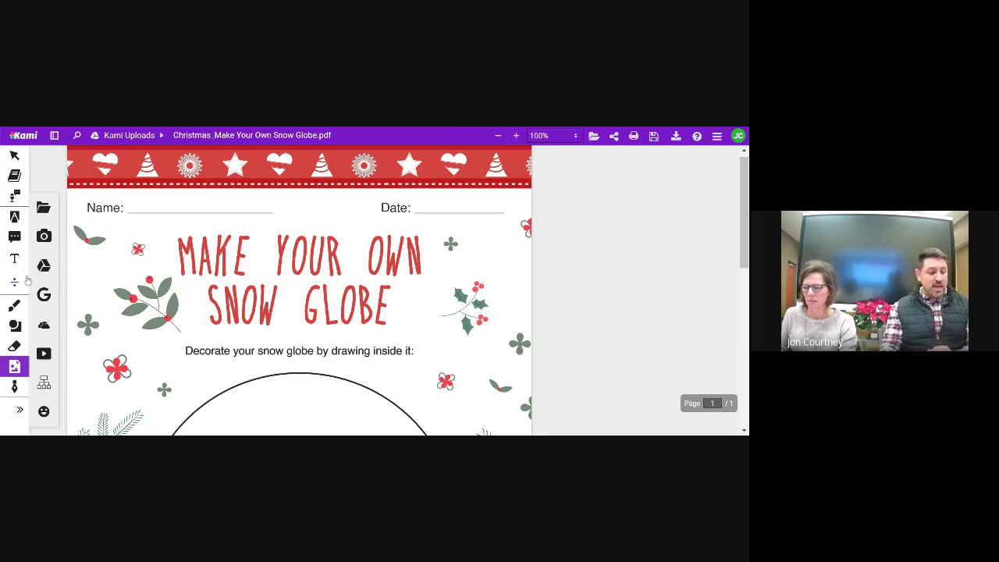
# Step: Highlight the "Name:" label and its blank line in yellow with the Text Highlighter on the snow globe template
pyautogui.click(14, 156)
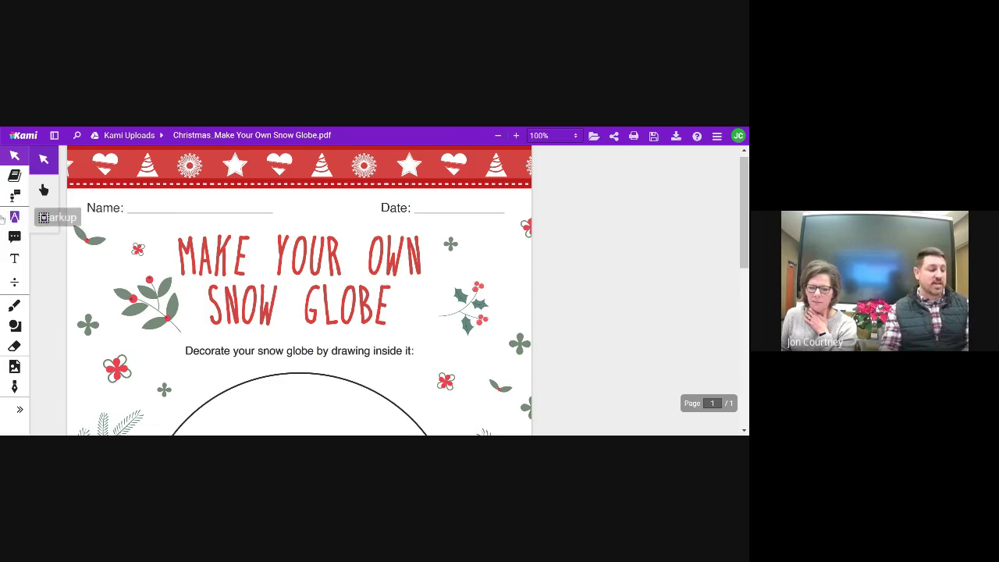
pyautogui.click(14, 177)
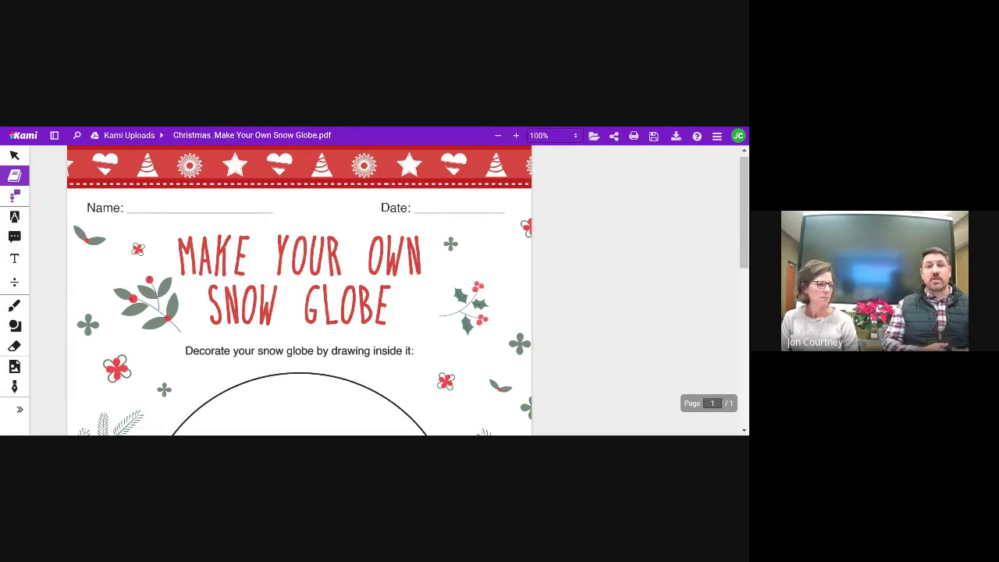
pyautogui.click(14, 217)
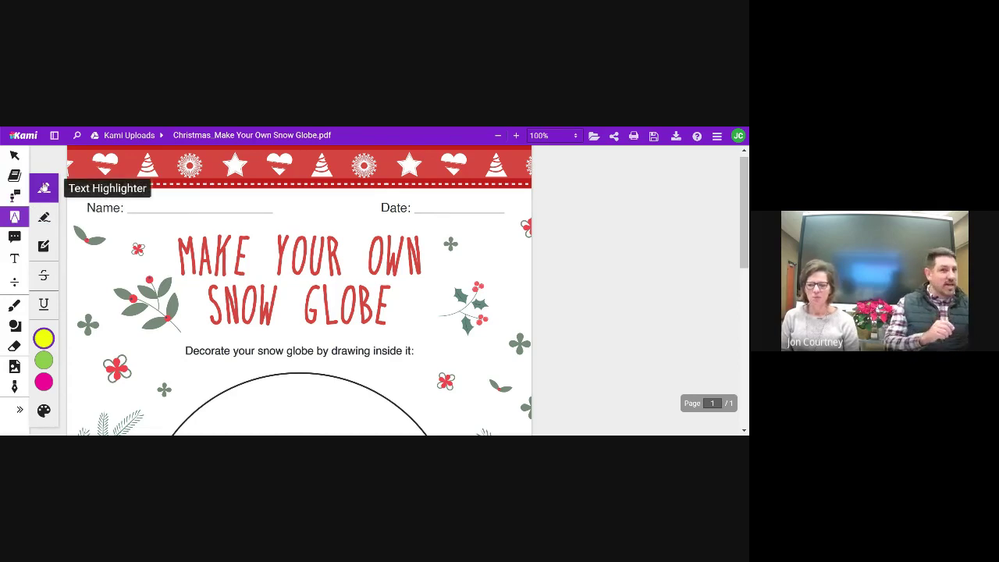
pyautogui.click(14, 217)
pyautogui.moveTo(83, 205); pyautogui.dragTo(293, 211)
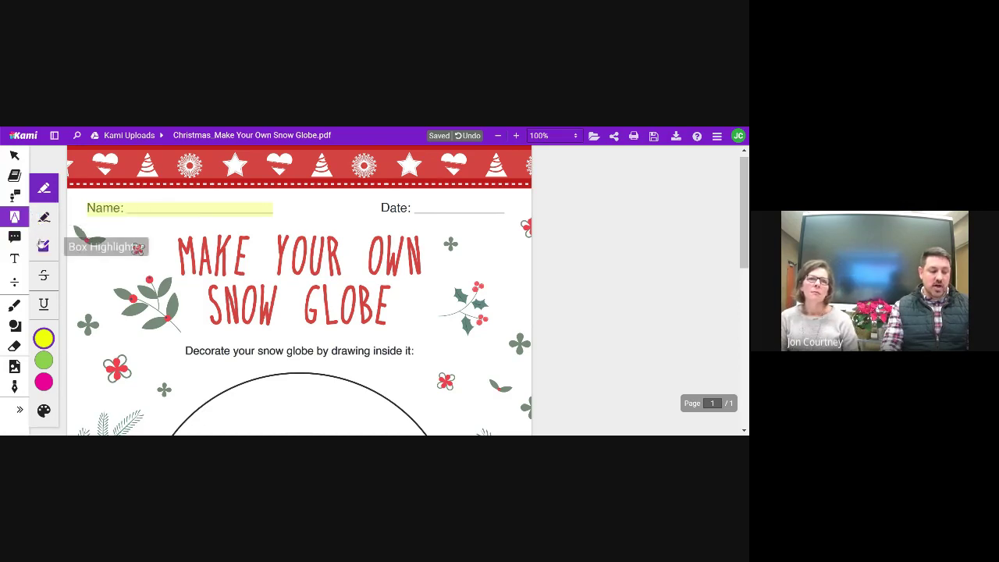
# Step: Look over the Comment, Text Box and Equation tool options on the snow globe template, including the insertable math symbols
pyautogui.click(14, 237)
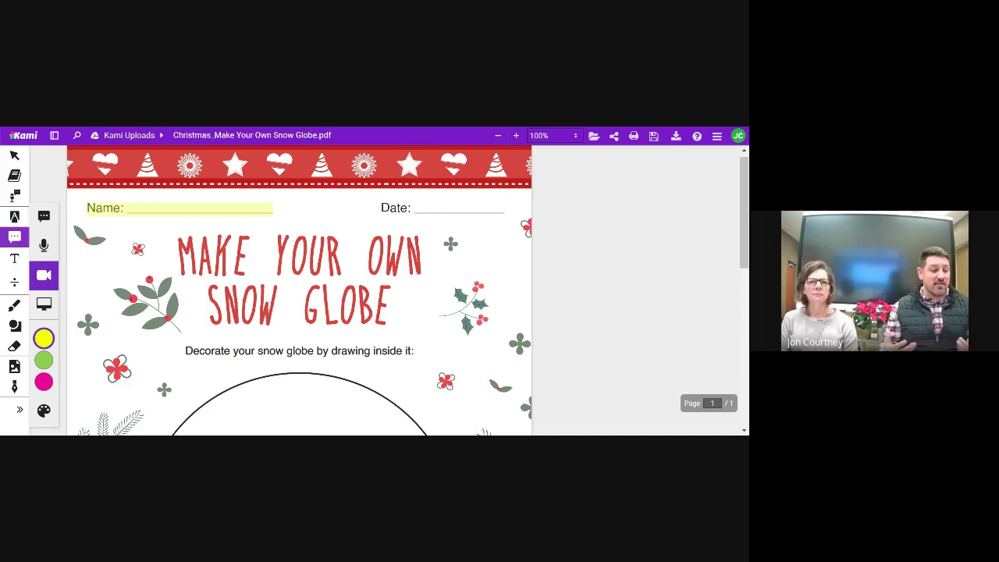
pyautogui.click(44, 311)
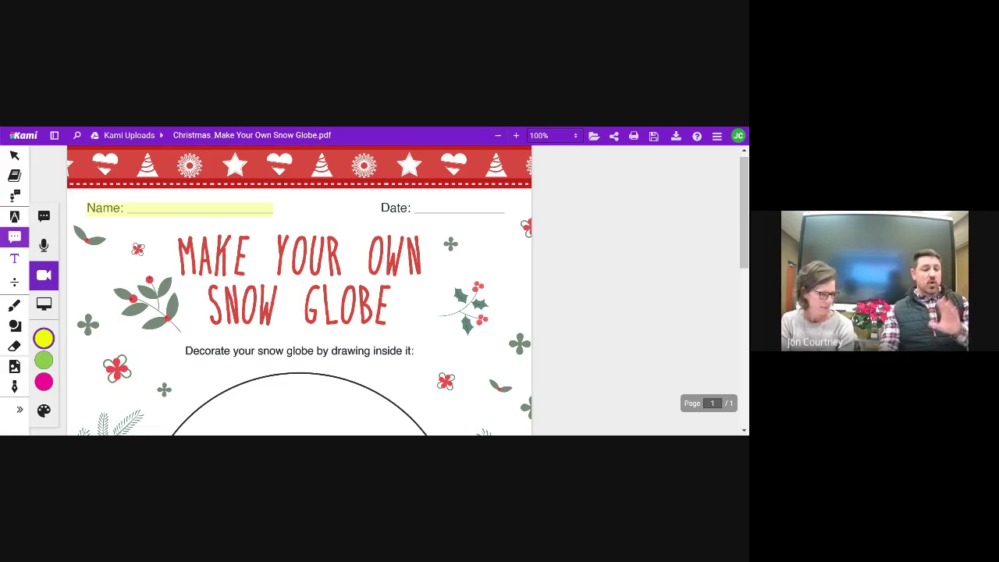
pyautogui.click(14, 259)
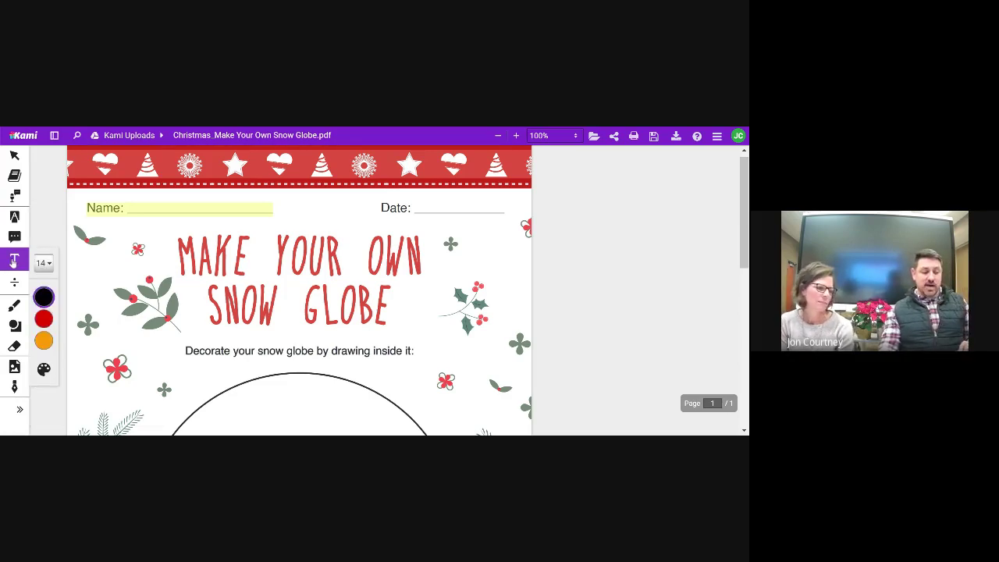
pyautogui.click(14, 285)
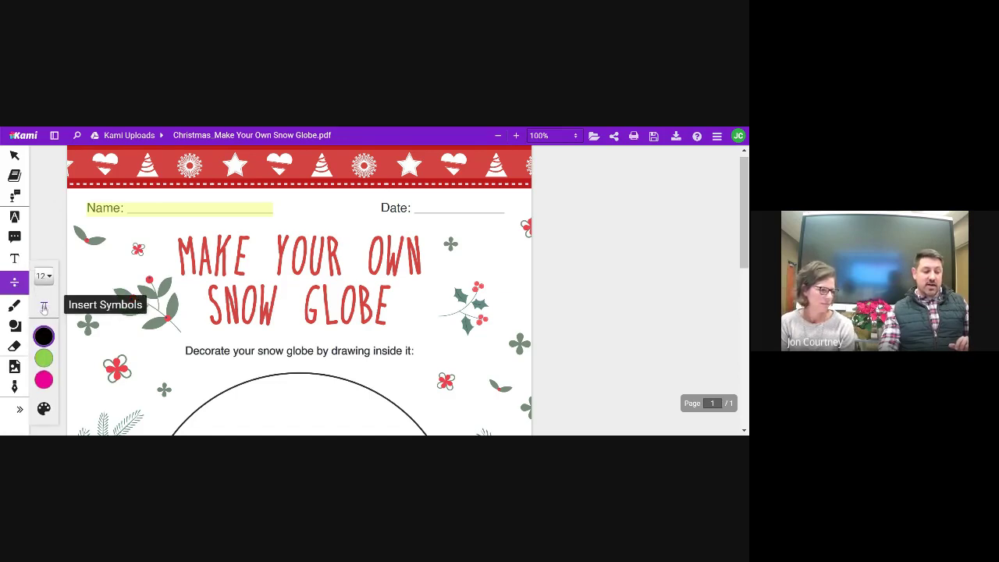
pyautogui.click(43, 307)
pyautogui.scroll(-2, 137, 355)
pyautogui.scroll(2, 136, 355)
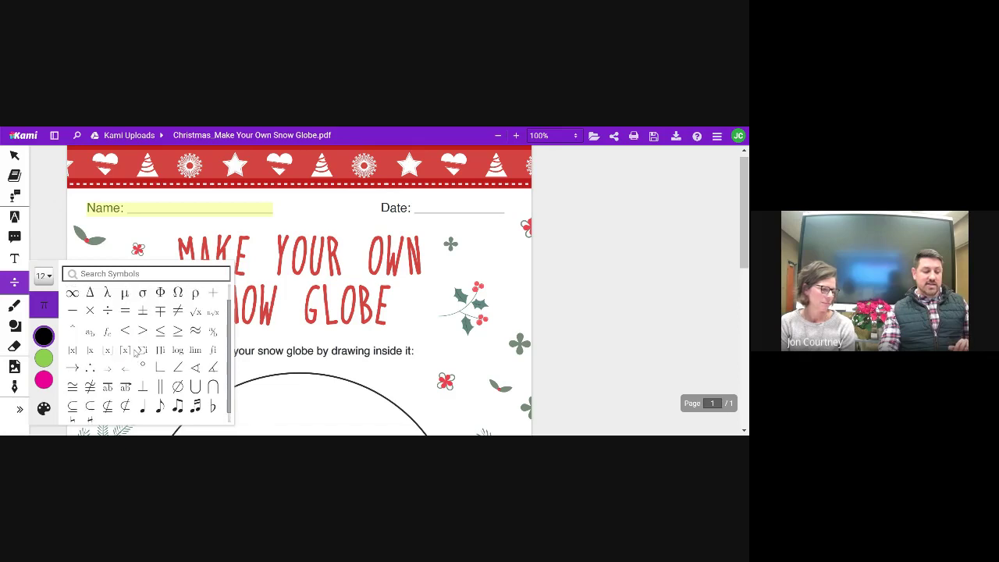
# Step: Draw a green freehand five-pointed star inside the snow globe circle with the Drawing tool at size 6
pyautogui.click(15, 306)
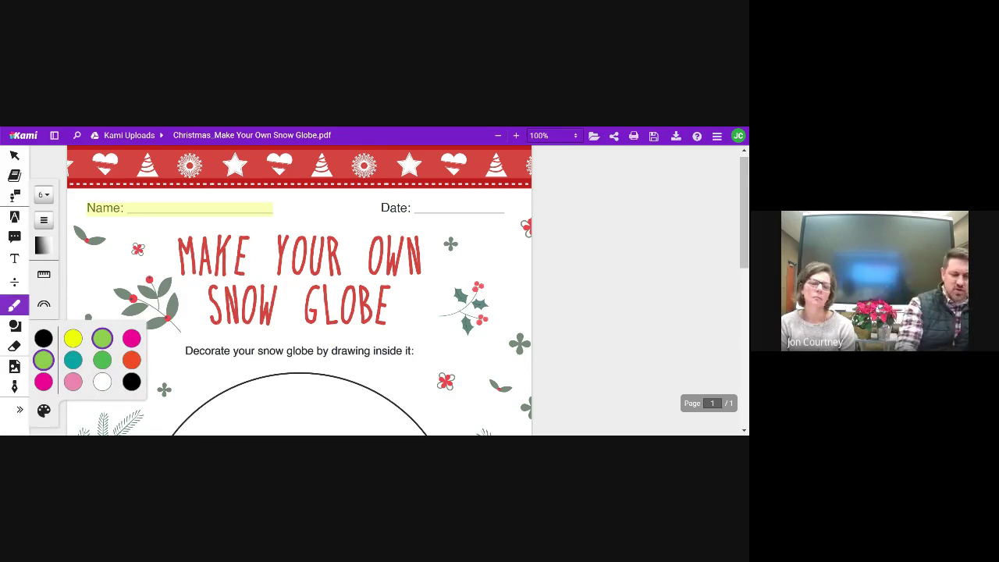
pyautogui.scroll(-5, 299, 290)
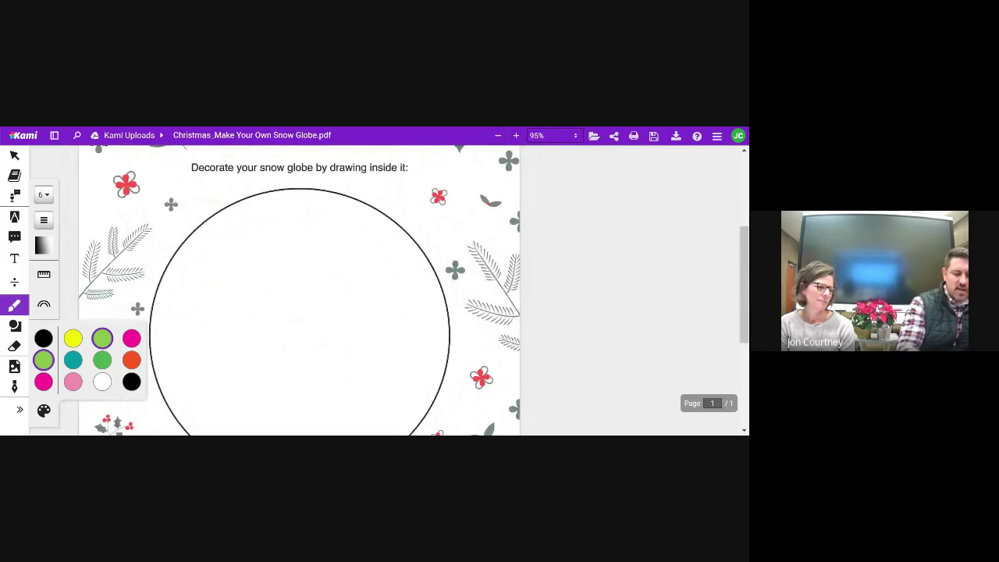
pyautogui.moveTo(245, 349)
pyautogui.mouseDown()
pyautogui.moveTo(298, 235)
pyautogui.moveTo(239, 390)
pyautogui.mouseUp()
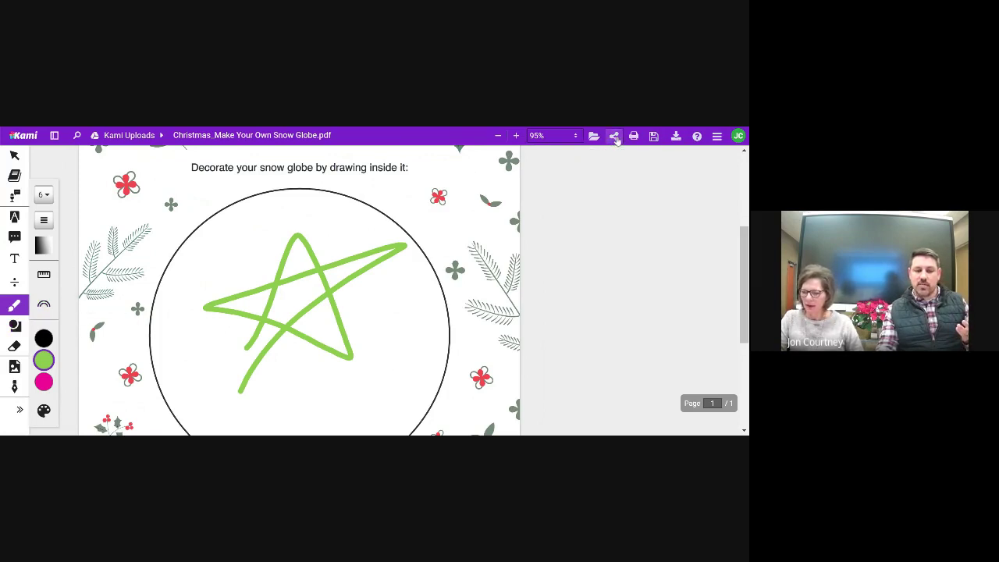
# Step: Set the snow globe file's Google sharing permission to Viewer for Lee's Summit R7 School District and close the sharing settings
pyautogui.click(615, 137)
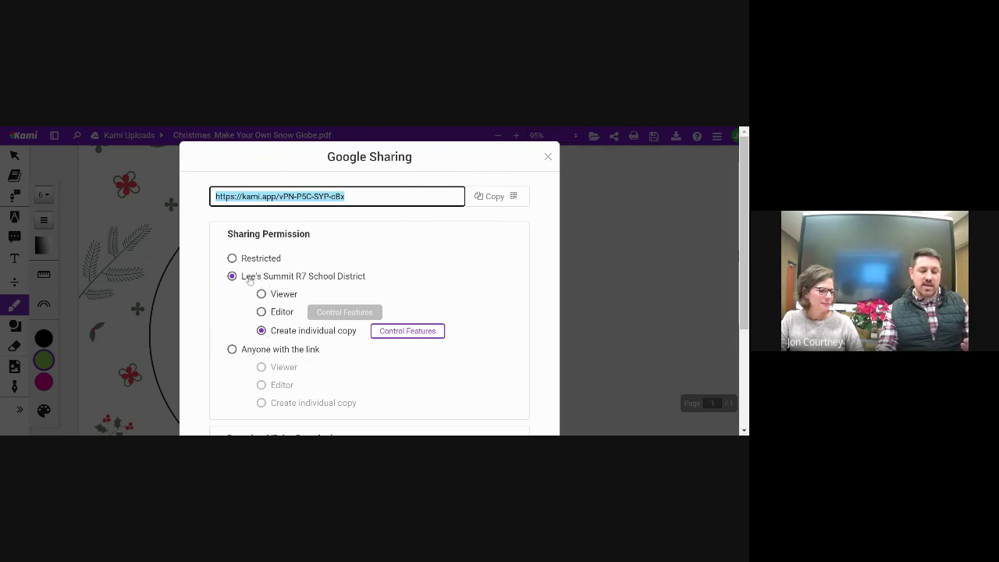
pyautogui.click(262, 296)
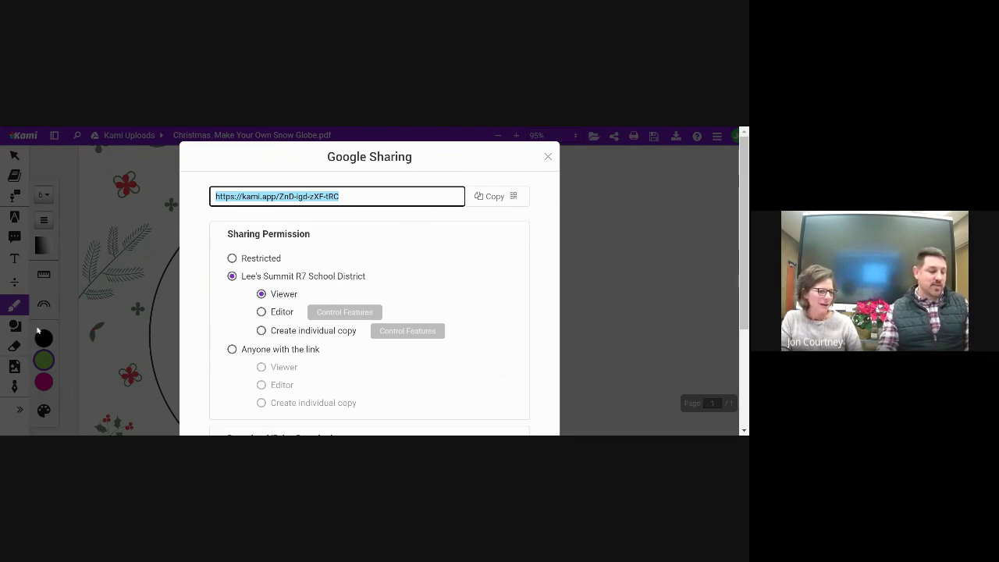
pyautogui.click(548, 156)
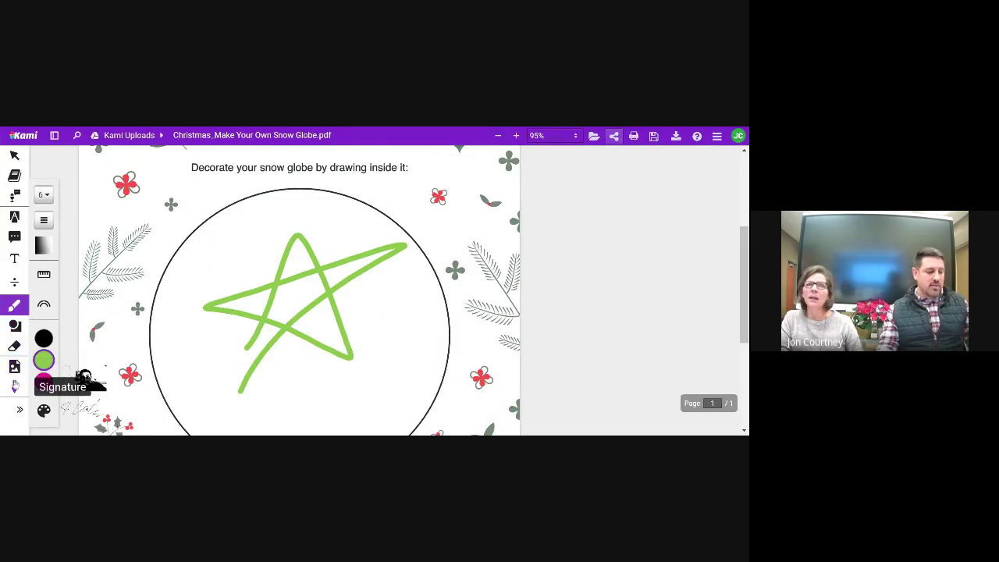
pyautogui.click(15, 367)
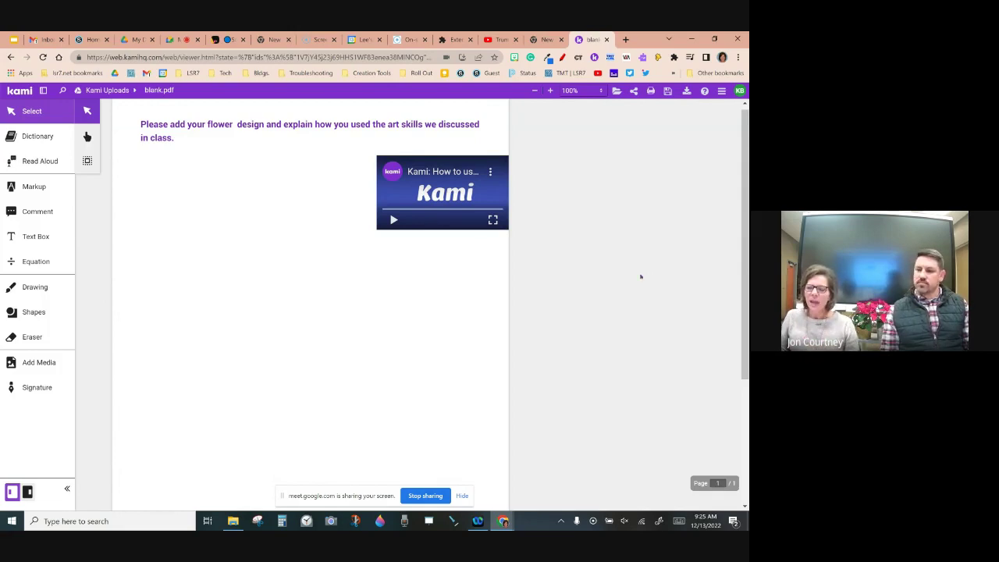
# Step: Rename the blank PDF to flowerdesign.pdf and open its Kami Uploads save folder in Google Drive
pyautogui.click(146, 91)
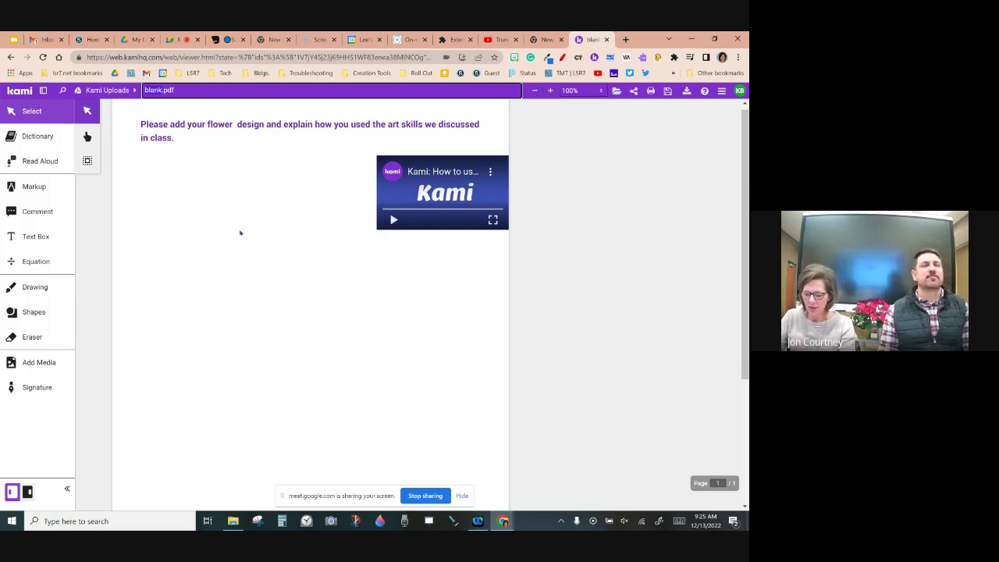
pyautogui.write('flower')
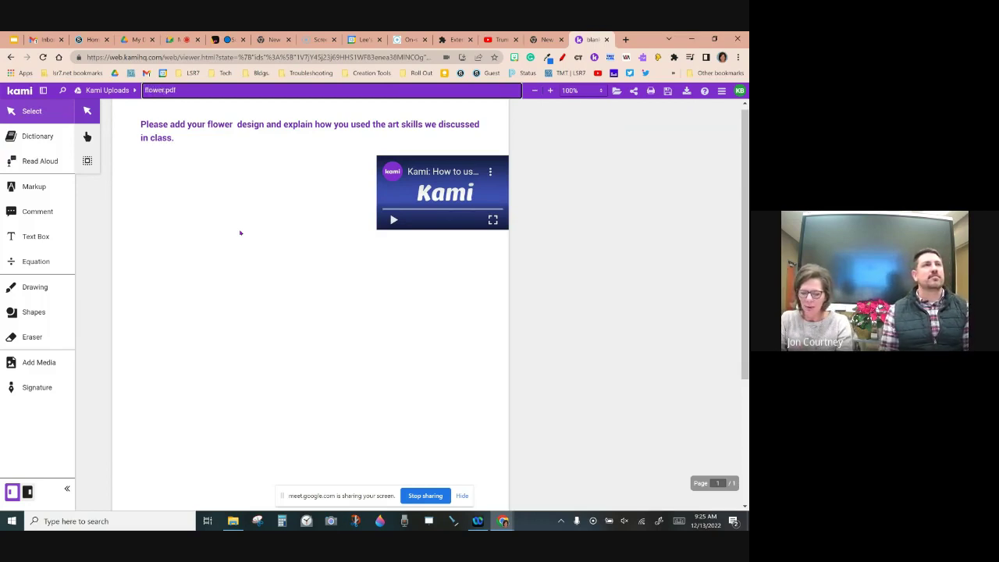
pyautogui.write('design')
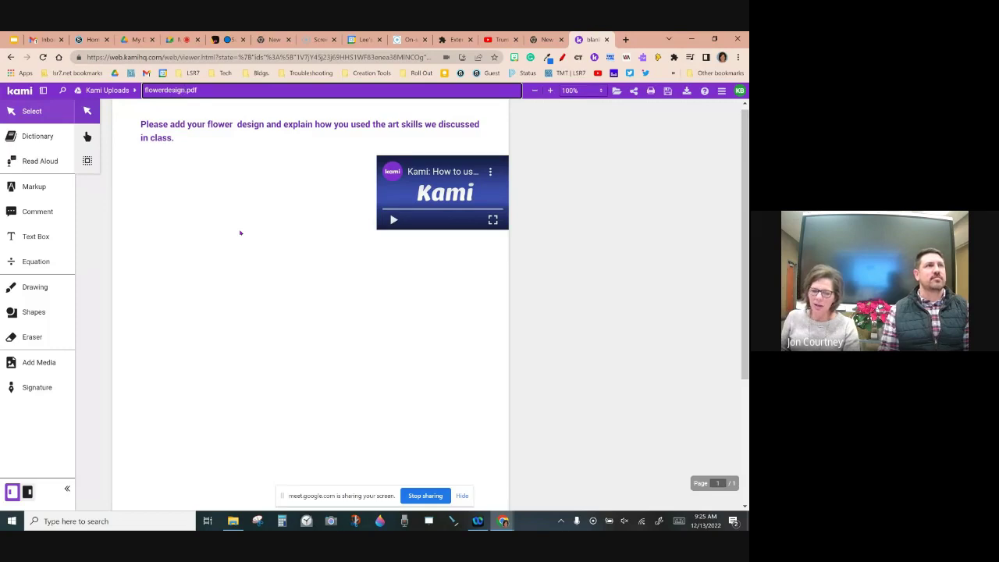
pyautogui.press('Return')
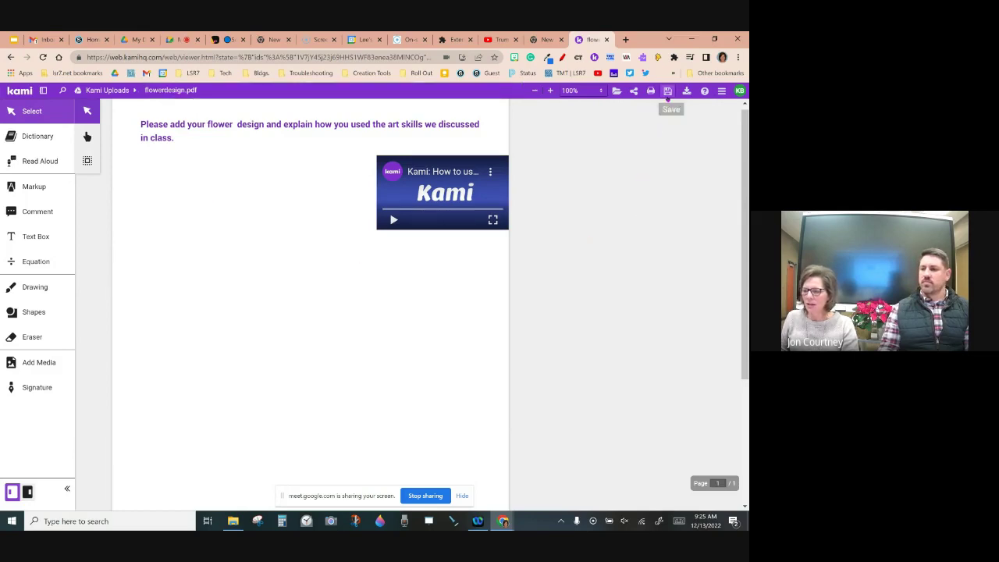
pyautogui.click(668, 91)
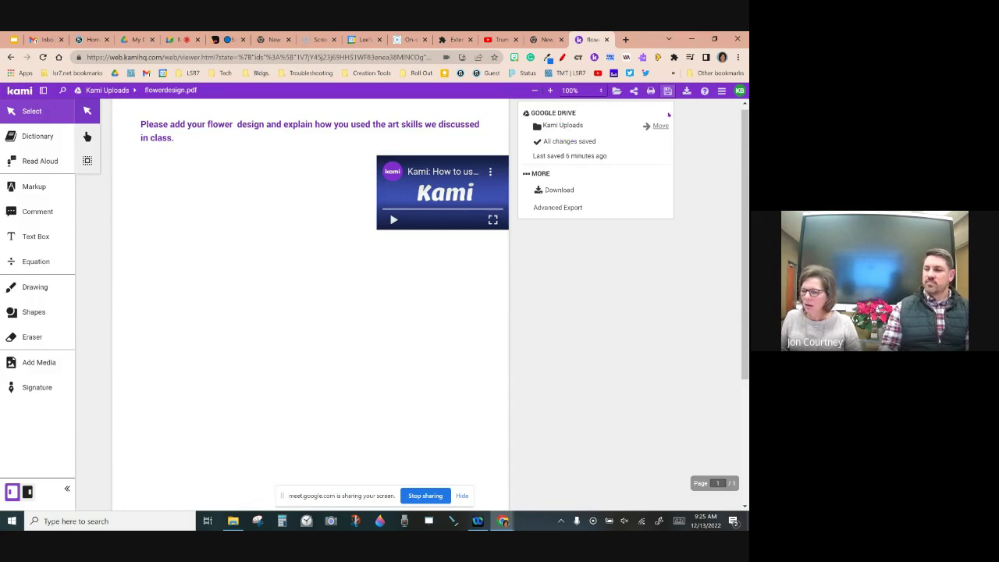
pyautogui.click(576, 126)
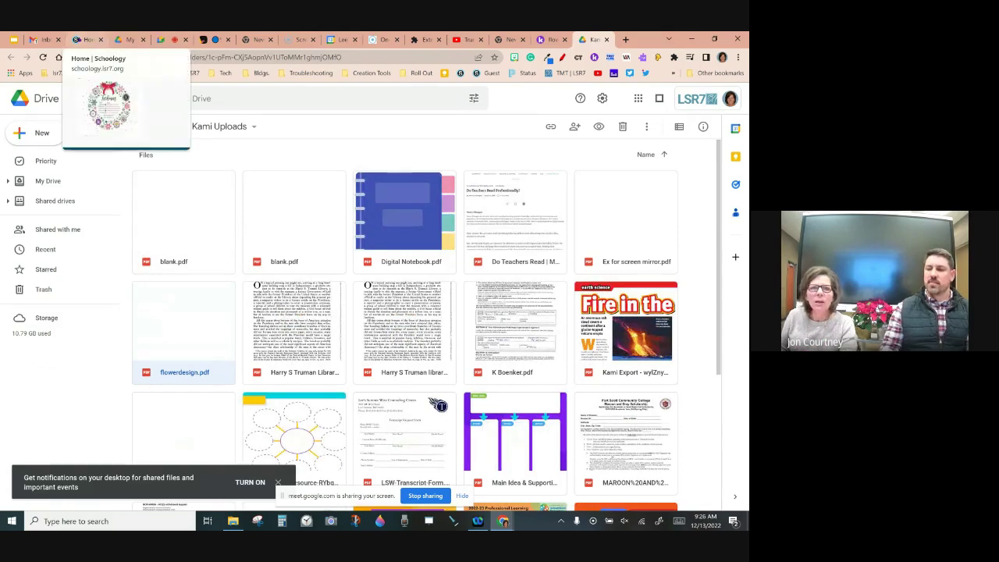
# Step: Switch to Schoology and open the Playground course that combines Section 1 and Section 2
pyautogui.click(95, 39)
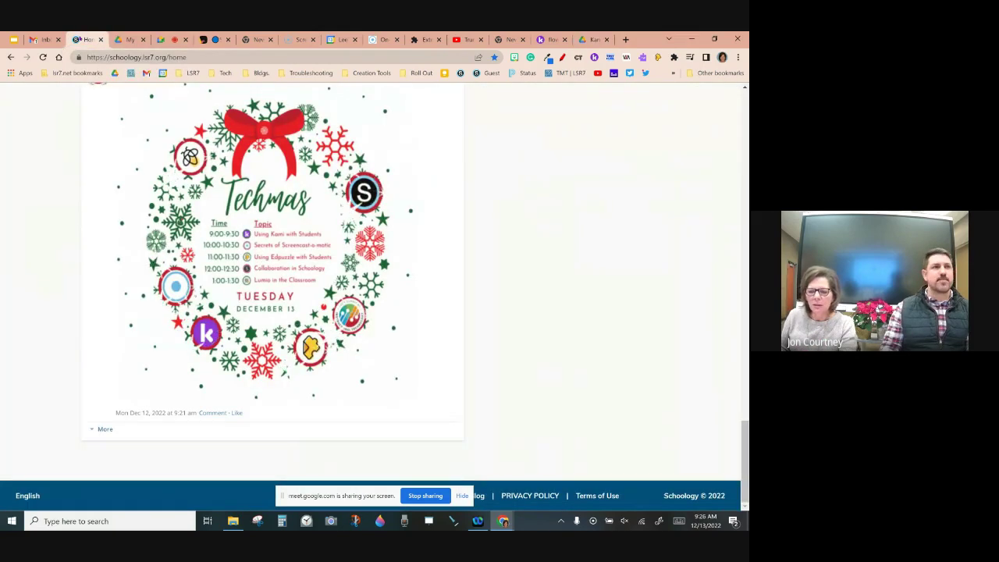
pyautogui.scroll(20, 251, 148)
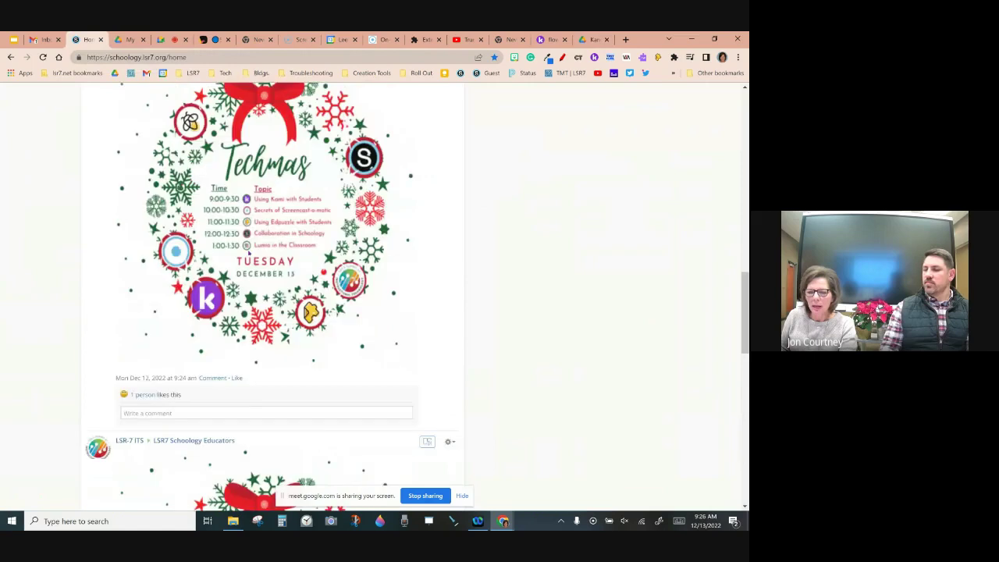
pyautogui.click(117, 94)
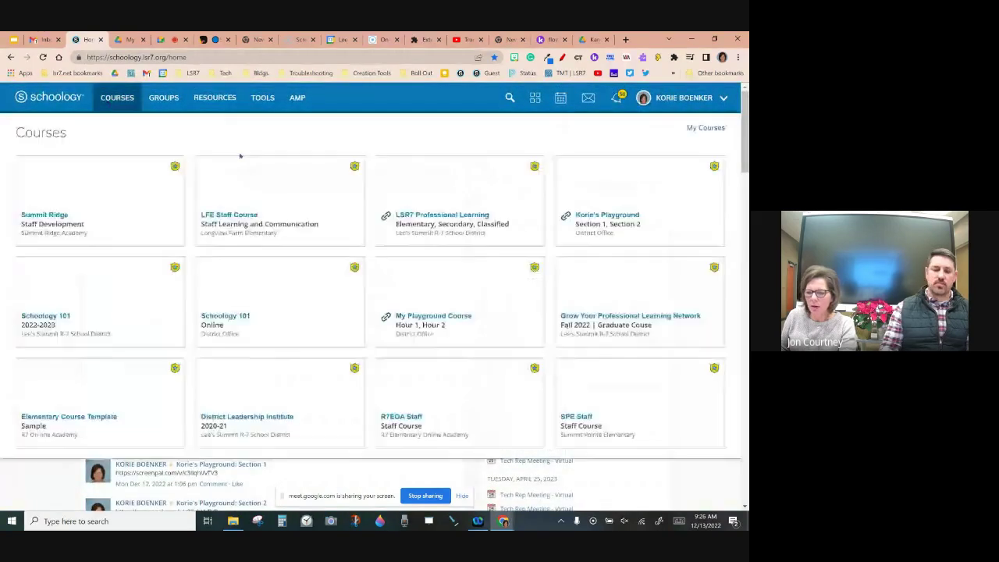
pyautogui.click(644, 209)
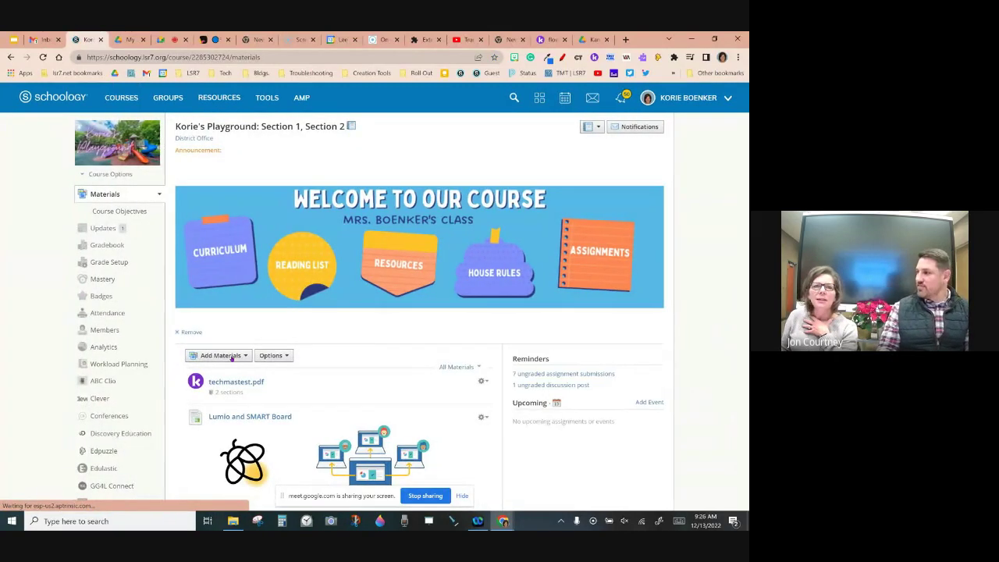
# Step: Open a new assignment form in the course, view its format options including Kami, and close it without creating an assignment
pyautogui.click(232, 357)
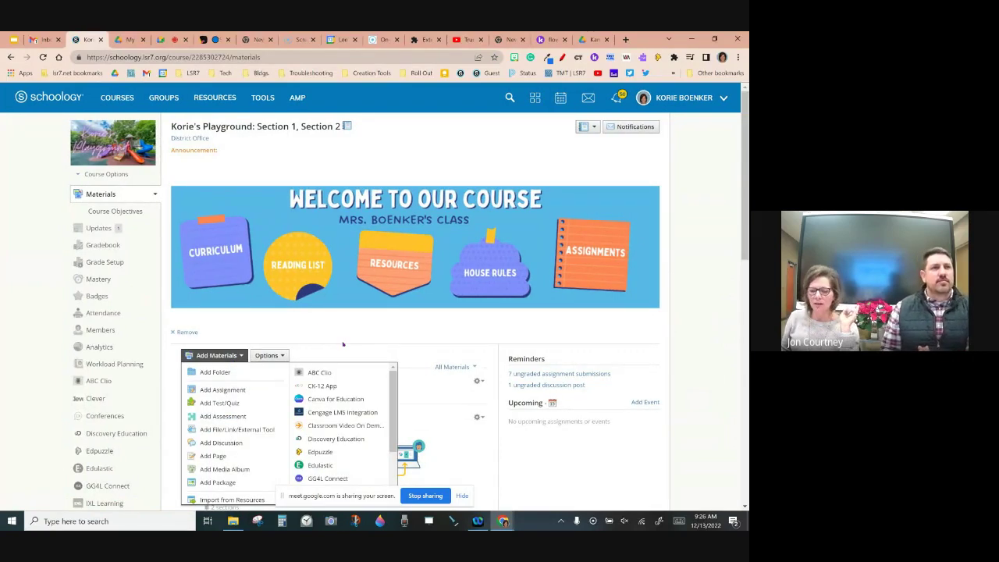
pyautogui.click(254, 389)
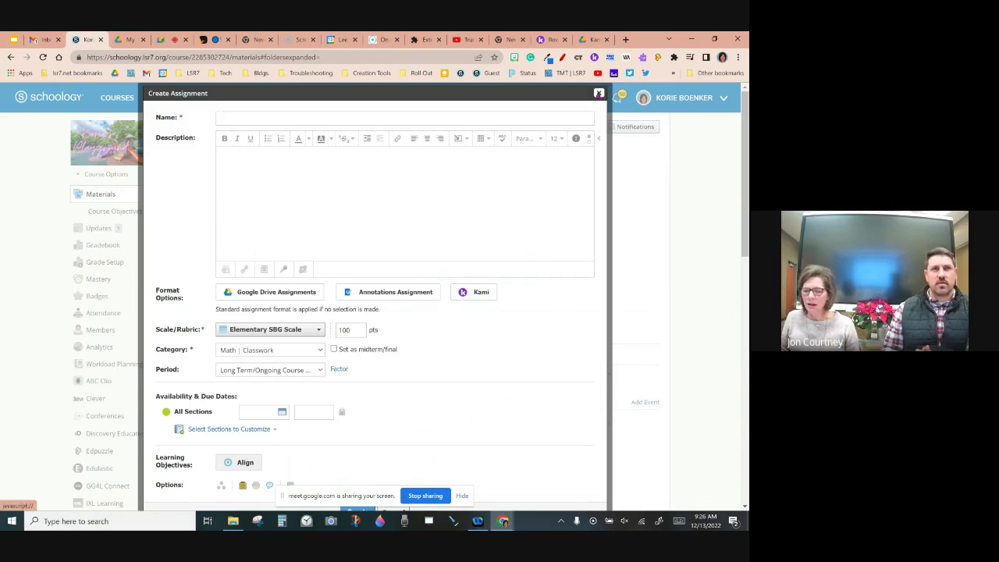
pyautogui.click(599, 93)
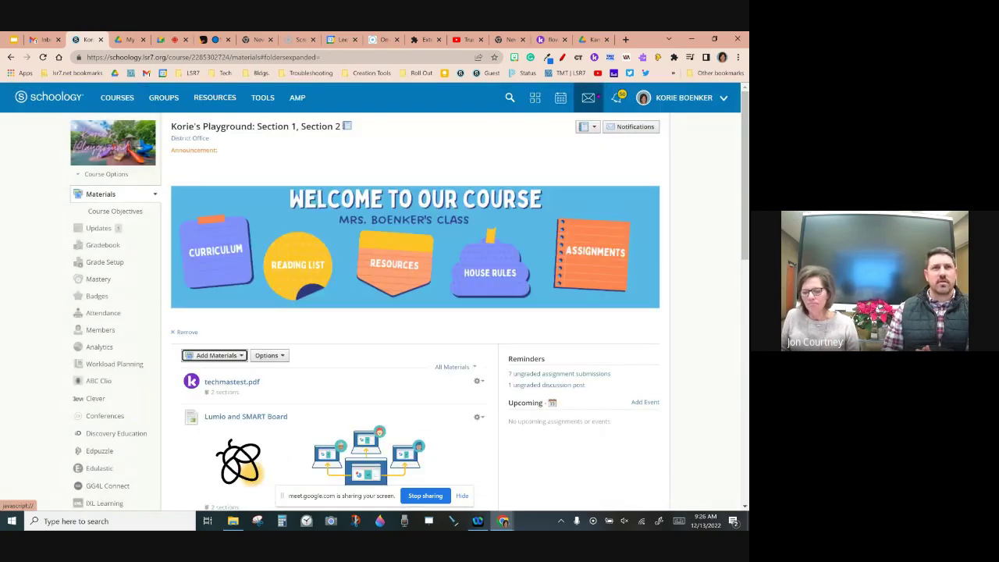
# Step: Start a new Kami assignment in the course materials and attach flowerdesign.pdf from the Kami Uploads folder in Google Drive
pyautogui.click(219, 355)
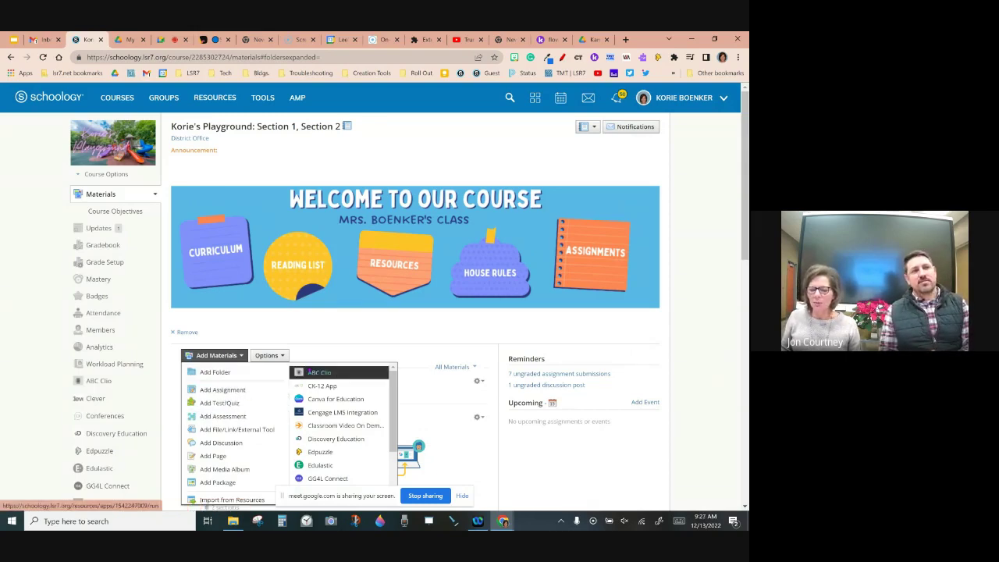
pyautogui.scroll(-2, 329, 404)
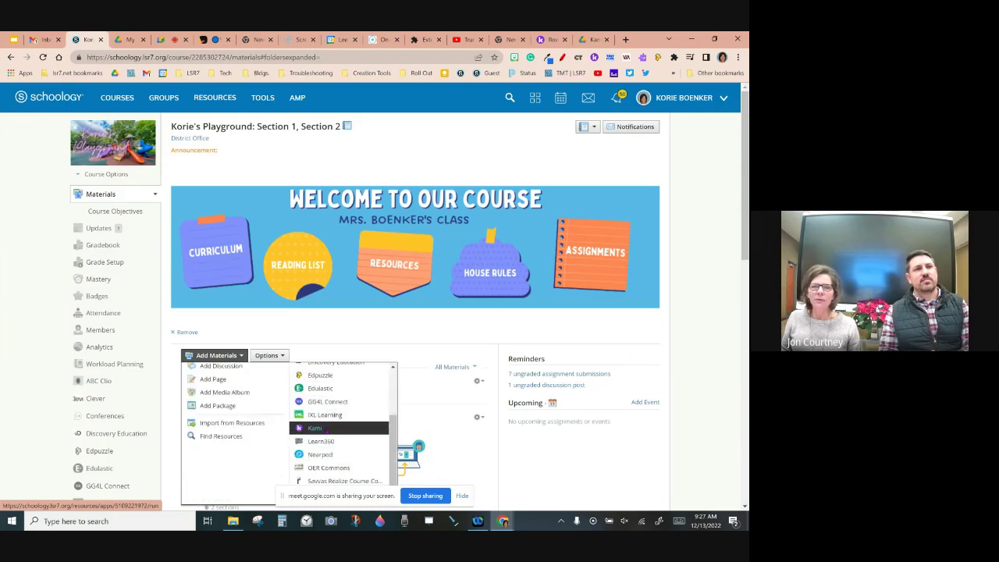
pyautogui.click(326, 428)
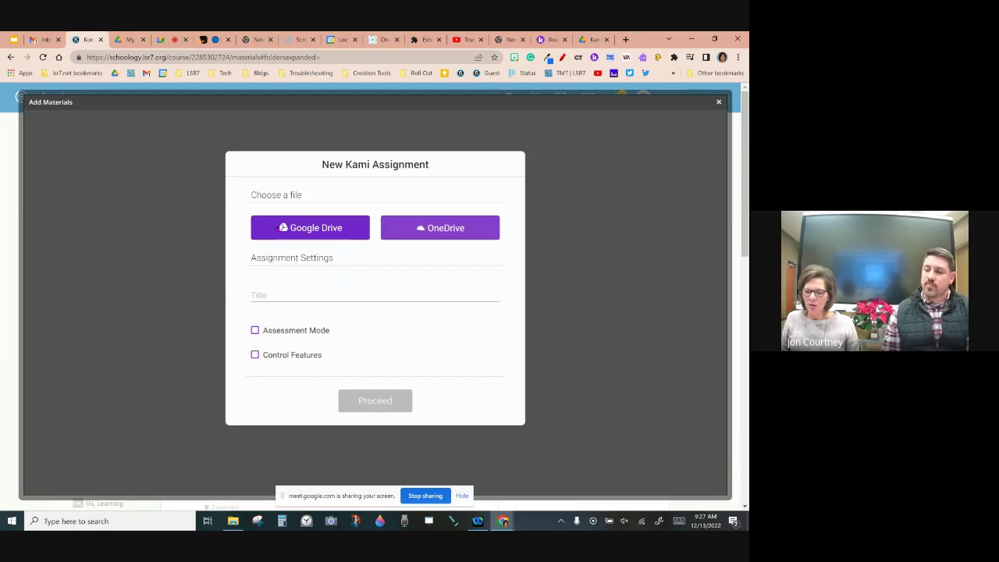
pyautogui.click(278, 227)
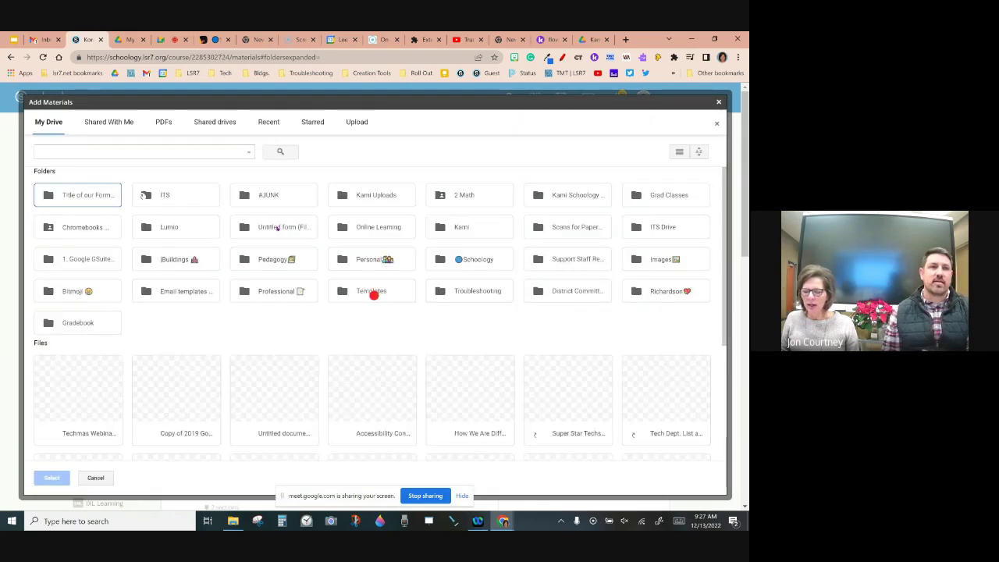
pyautogui.doubleClick(370, 199)
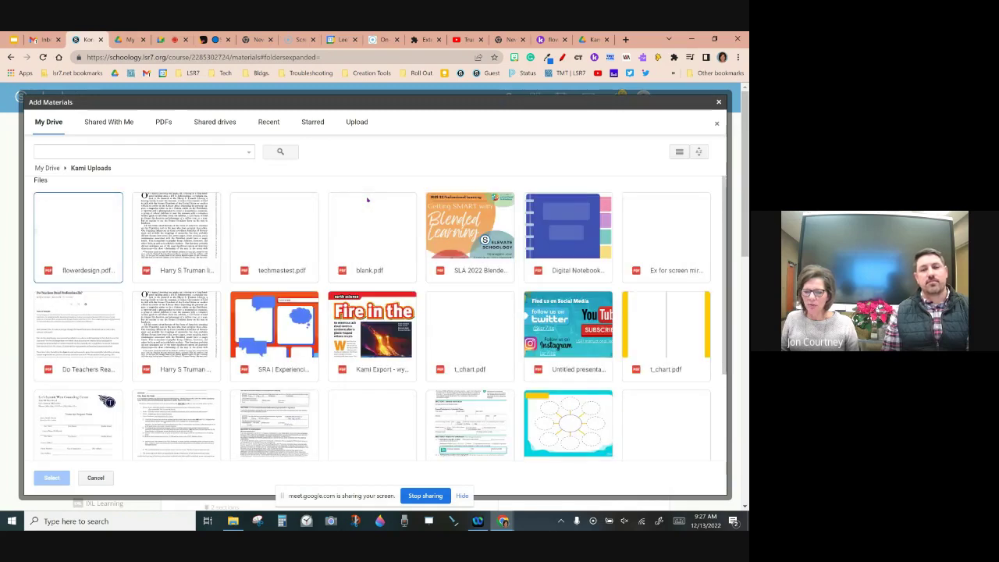
pyautogui.click(85, 206)
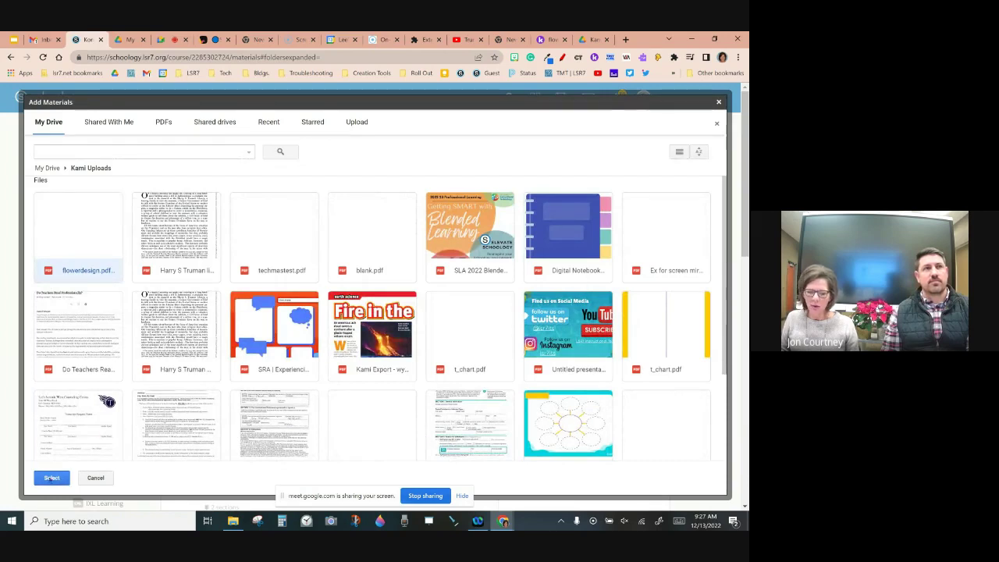
pyautogui.click(51, 477)
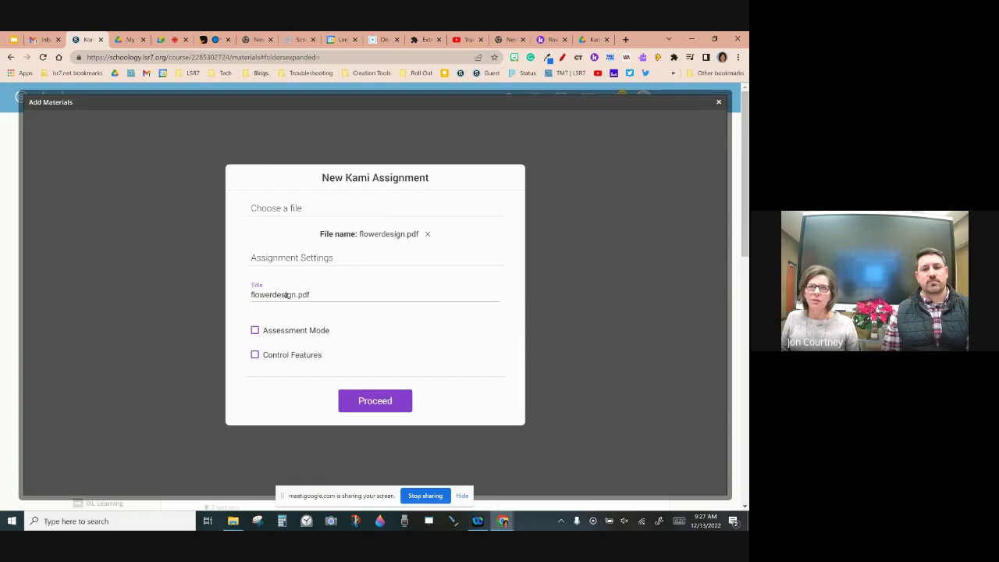
# Step: Open Control Features for the new Kami assignment and review the annotation tools that can be switched on or off
pyautogui.click(254, 356)
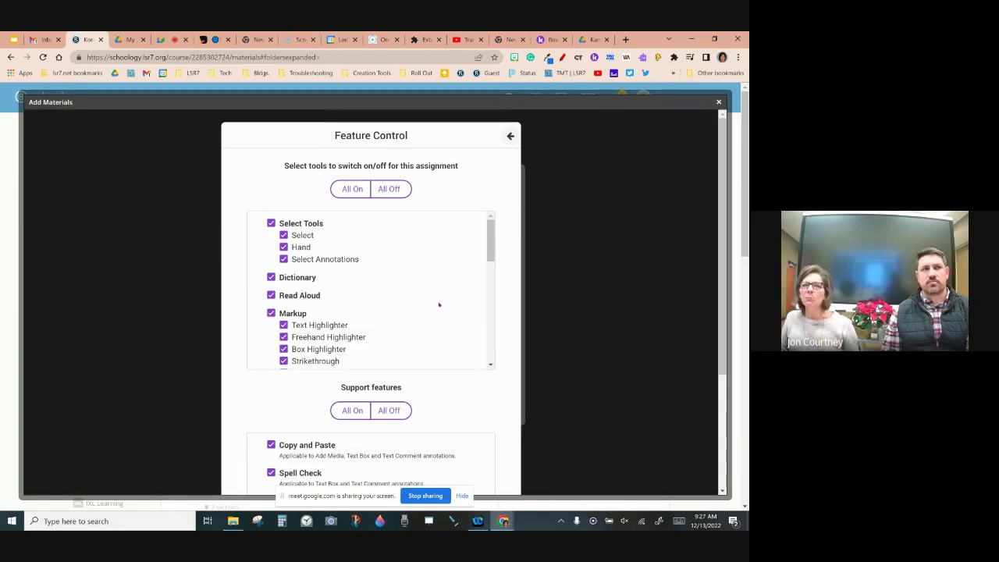
pyautogui.scroll(-3, 437, 303)
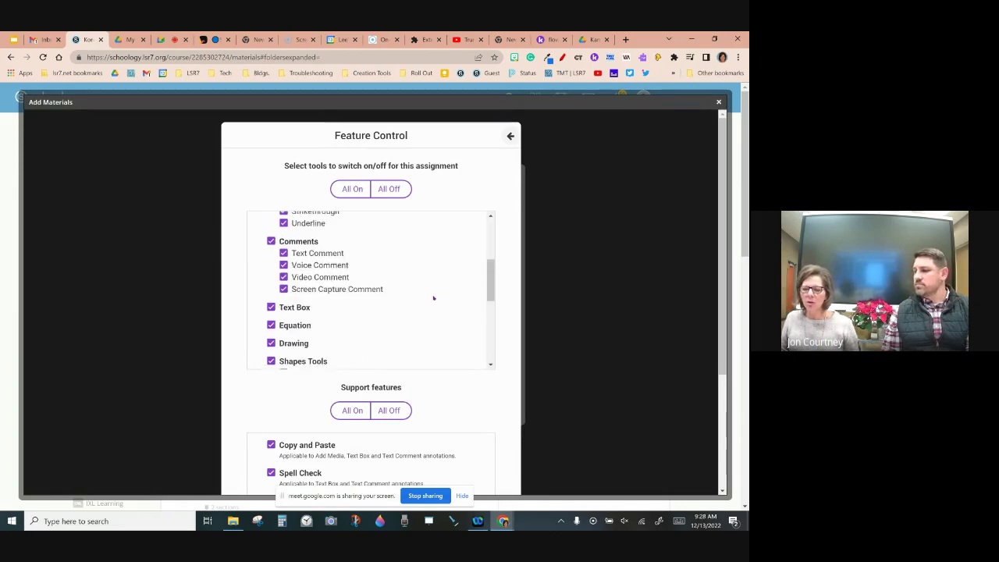
pyautogui.scroll(3, 435, 301)
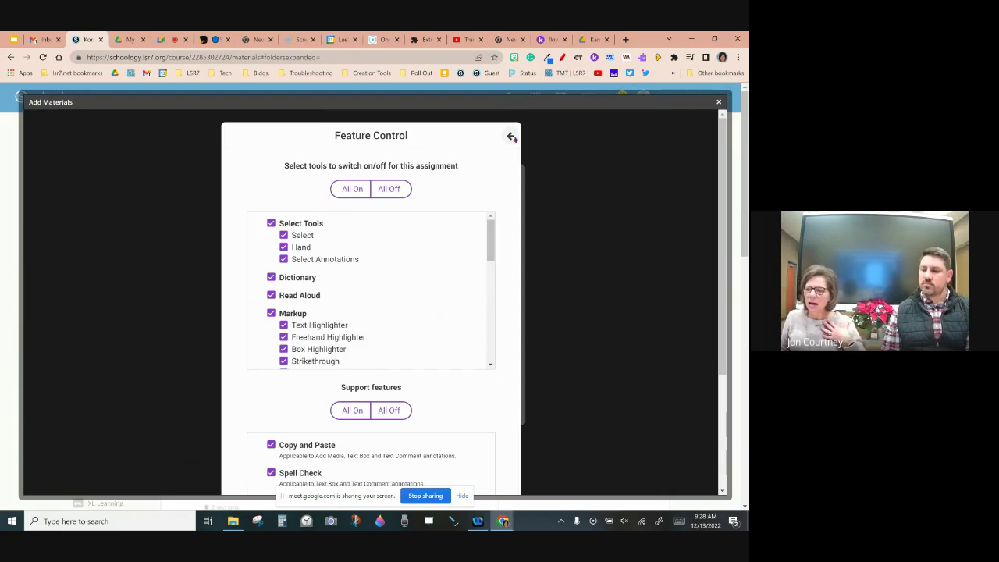
# Step: Leave the feature controls, create the flowerdesign.pdf Kami assignment, and review and save its grading and section settings
pyautogui.click(512, 137)
pyautogui.click(403, 404)
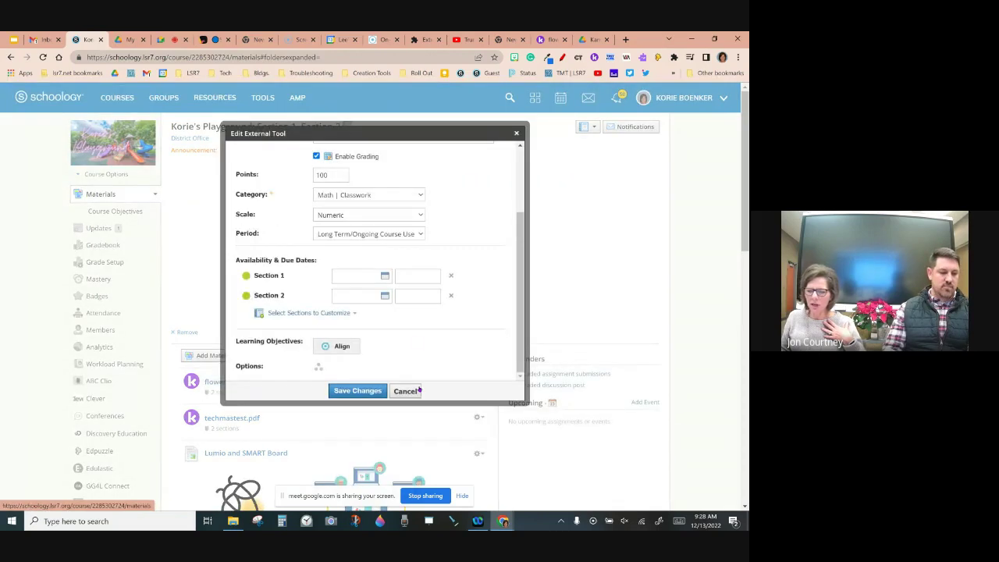
pyautogui.scroll(3, 473, 296)
pyautogui.scroll(-1, 499, 269)
pyautogui.scroll(-4, 500, 269)
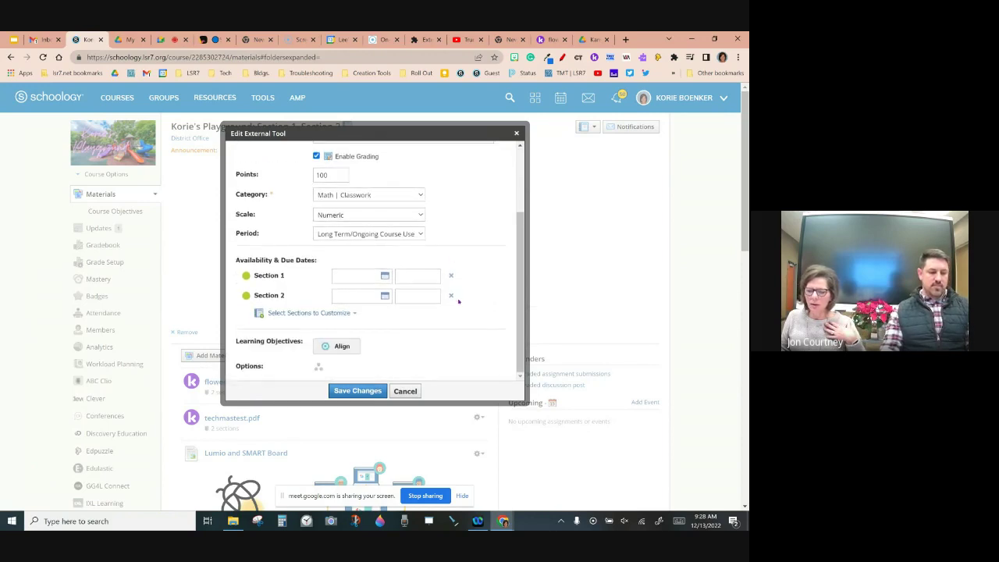
pyautogui.scroll(3, 453, 301)
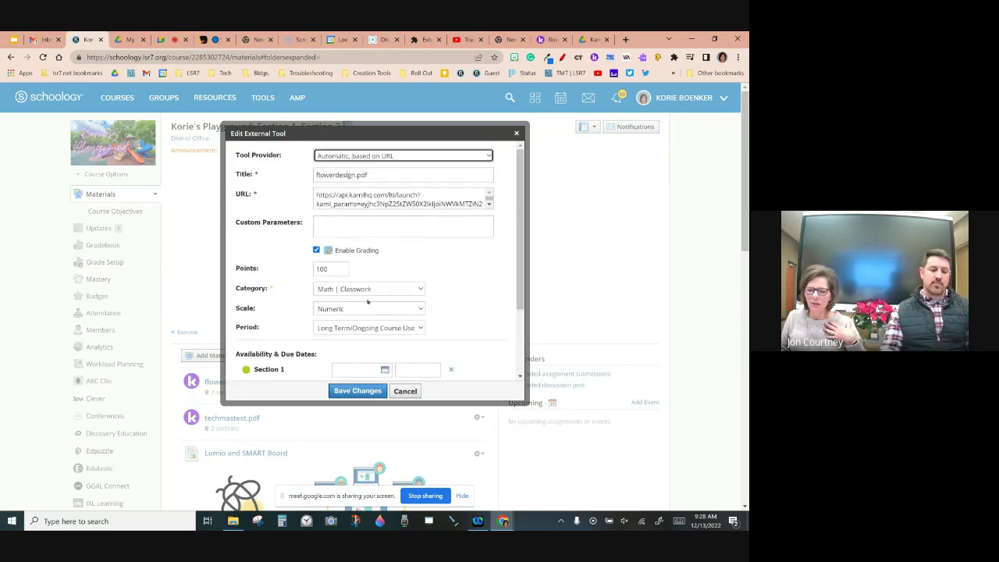
pyautogui.click(363, 391)
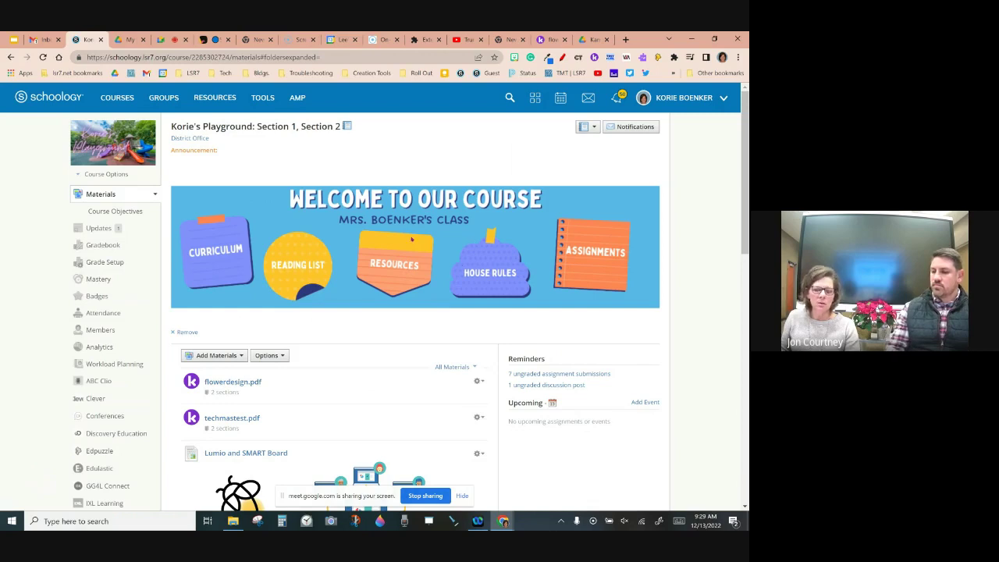
# Step: Open the flowerdesign.pdf assignment in the Kami grader and expand the student submission to full screen
pyautogui.click(238, 381)
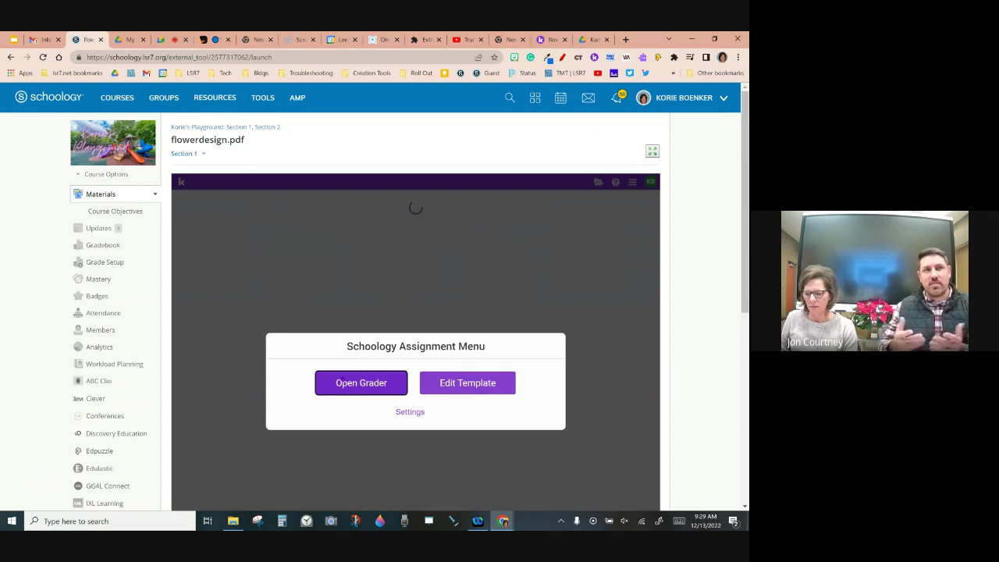
pyautogui.click(342, 378)
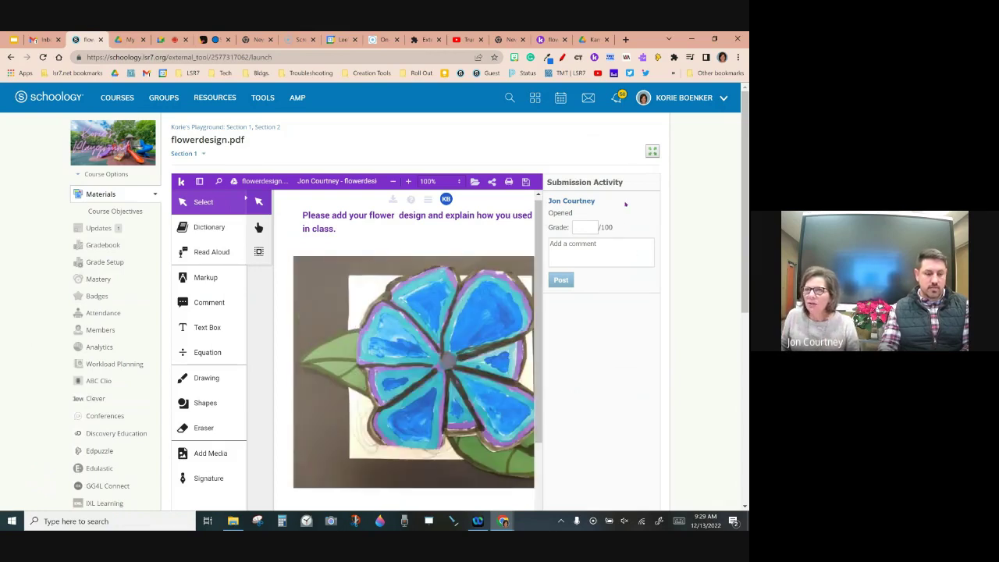
pyautogui.click(653, 152)
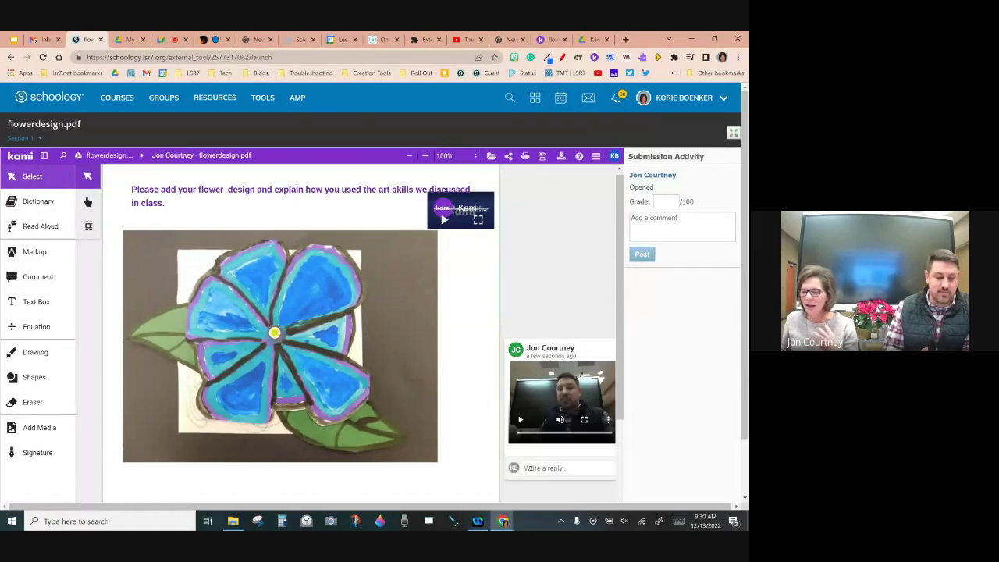
# Step: Open the reply field under the student's video comment, and post a grade of 100 for the submission
pyautogui.click(529, 468)
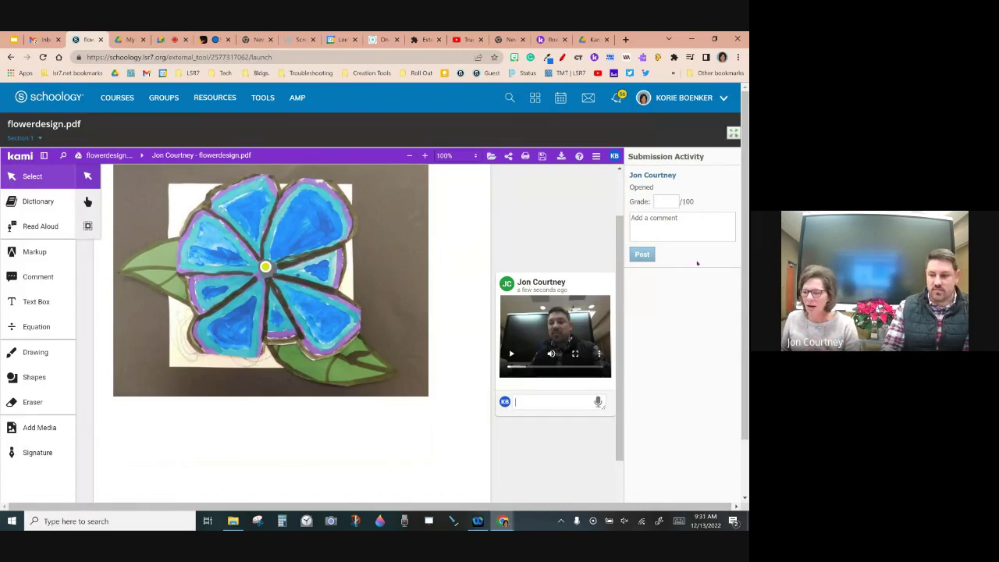
pyautogui.click(657, 202)
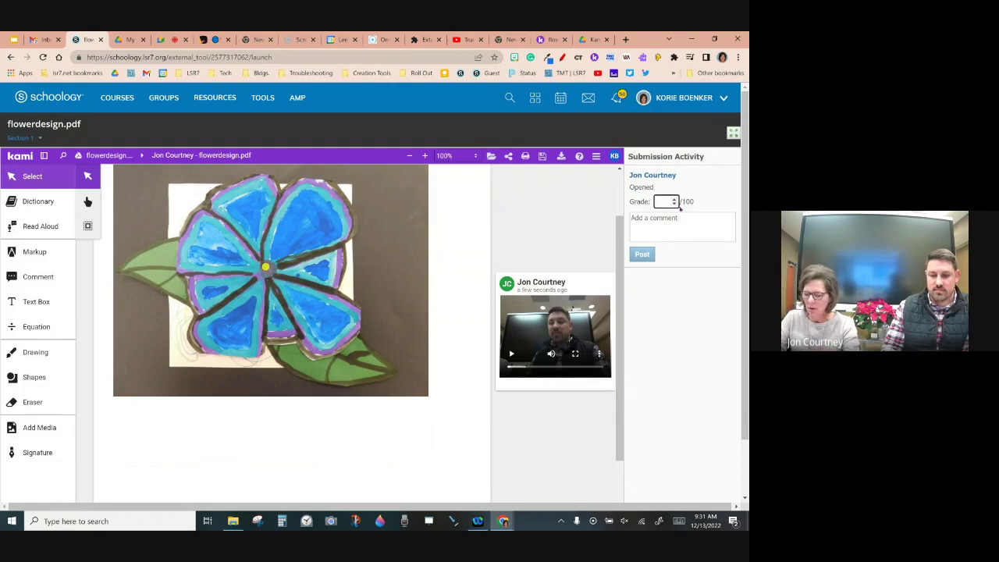
pyautogui.write('100')
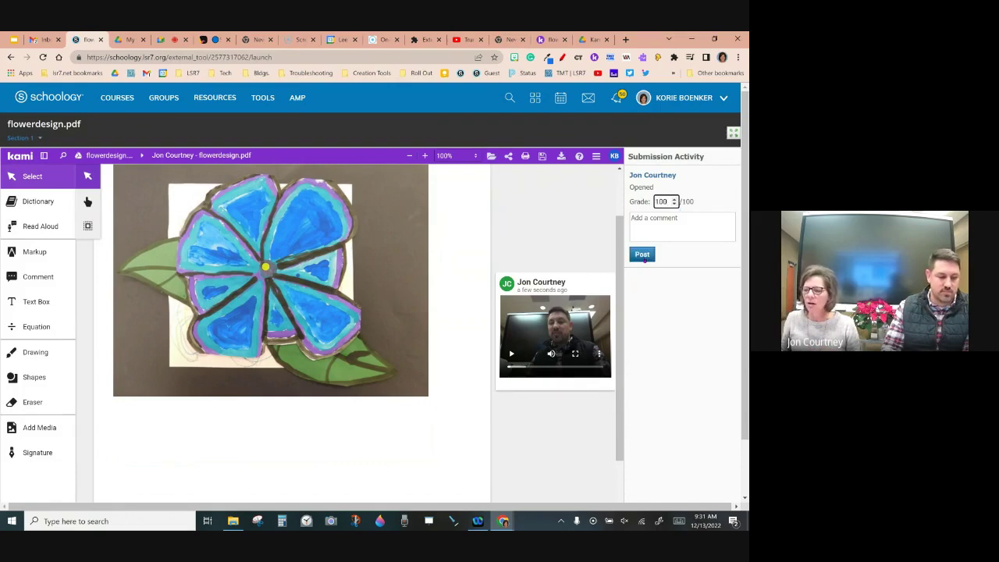
pyautogui.click(643, 256)
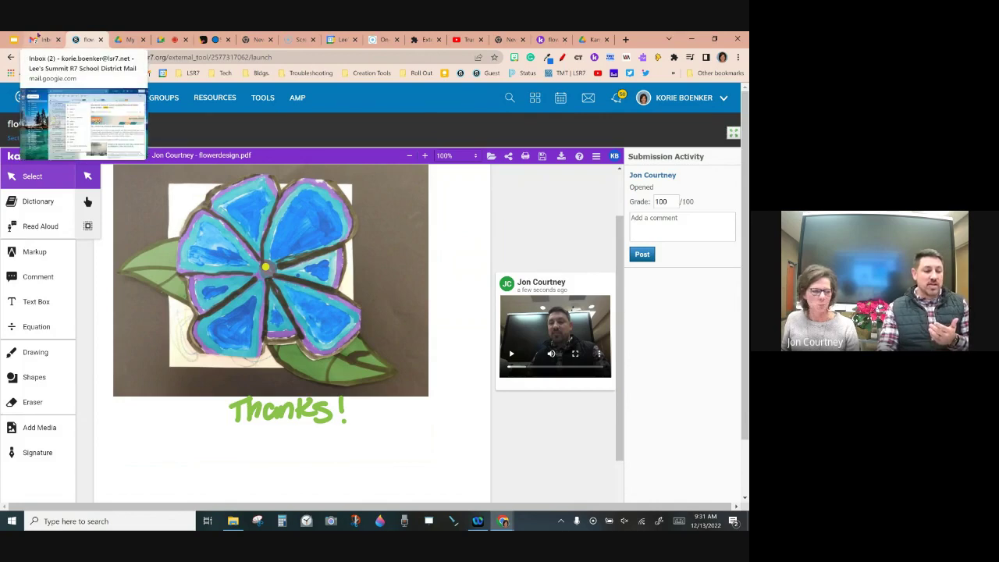
# Step: Switch to the Techmas Webinars 2022 slides and on to the Google Meet call, and stop presenting the screen
pyautogui.click(15, 39)
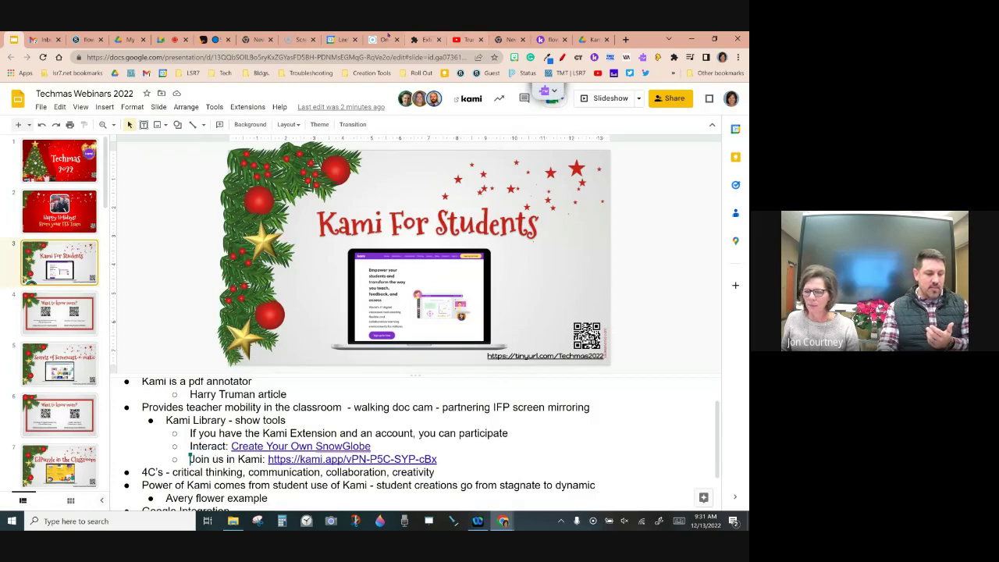
pyautogui.click(169, 39)
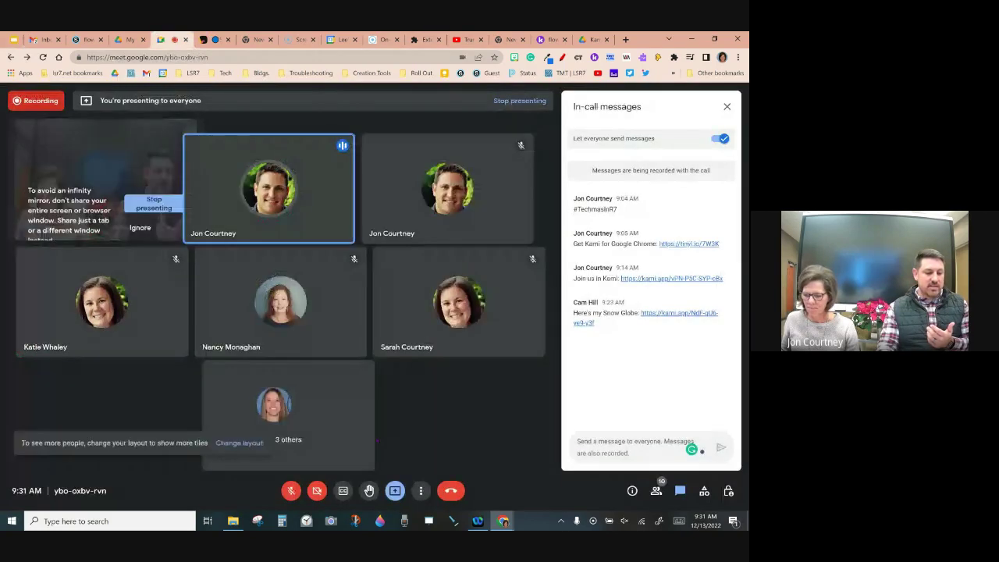
pyautogui.click(395, 490)
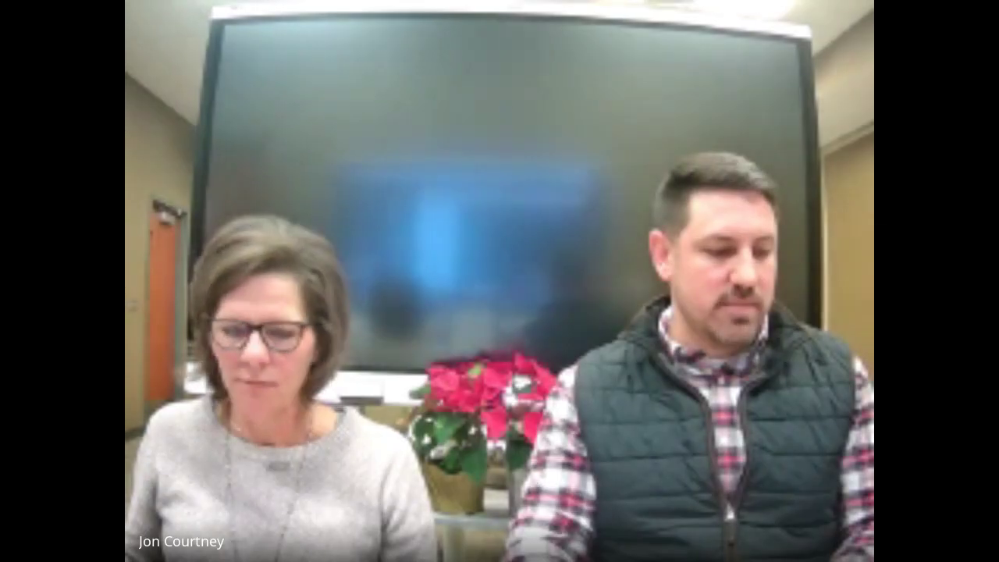